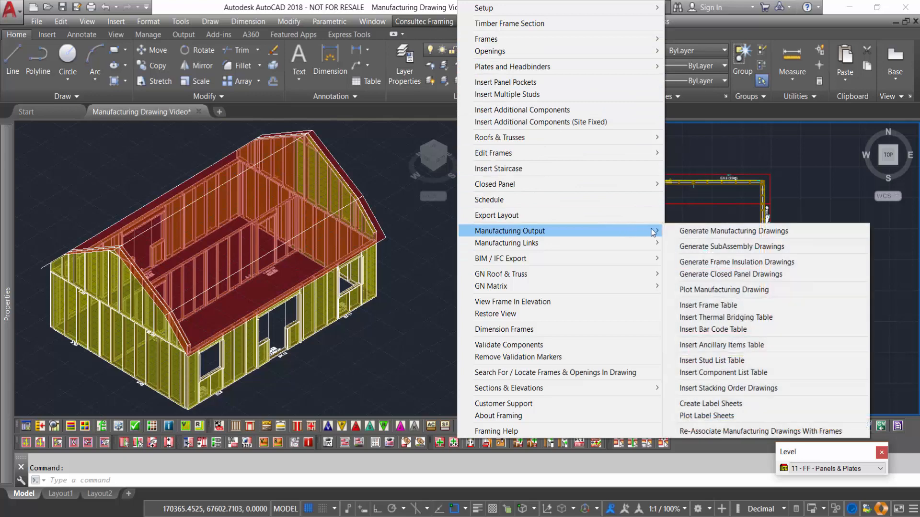
Step: Start generating manufacturing drawings, keeping the A4 Landscape (1:35) sheet size and the level selection at All Levels
click(792, 232)
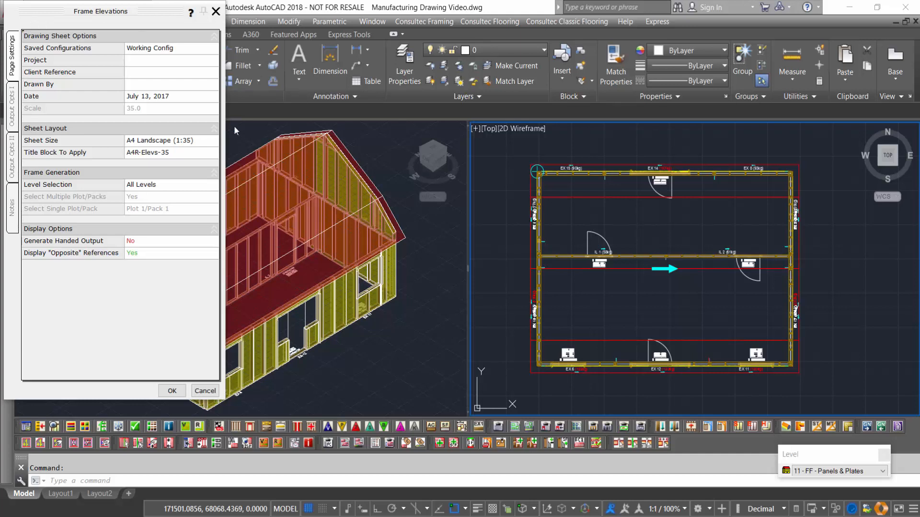
click(145, 61)
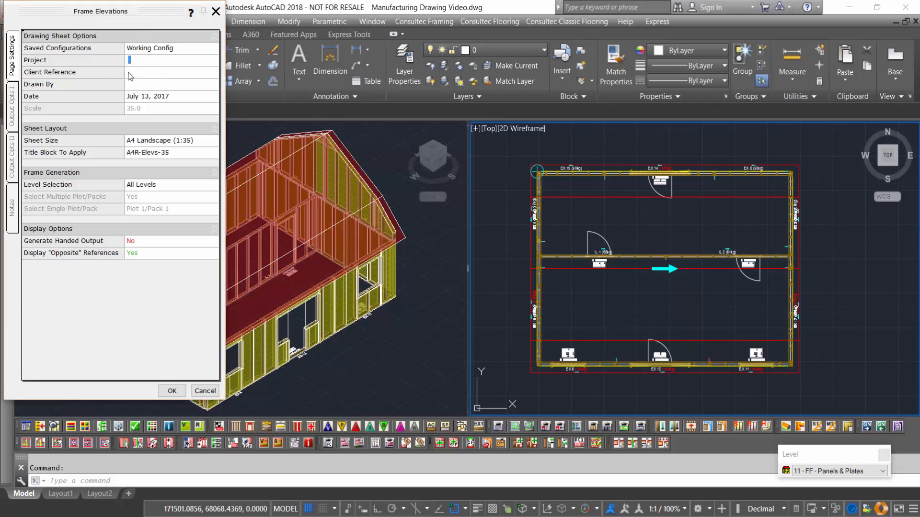
click(160, 74)
click(193, 142)
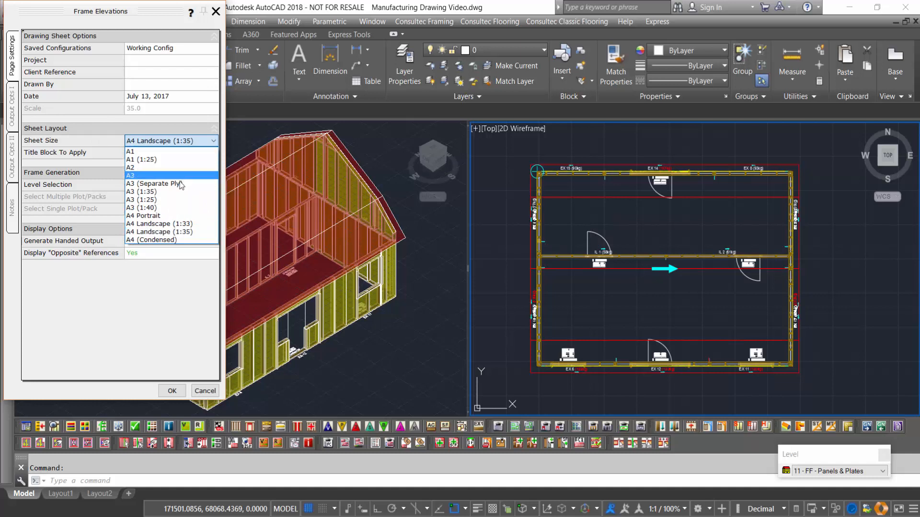
click(115, 170)
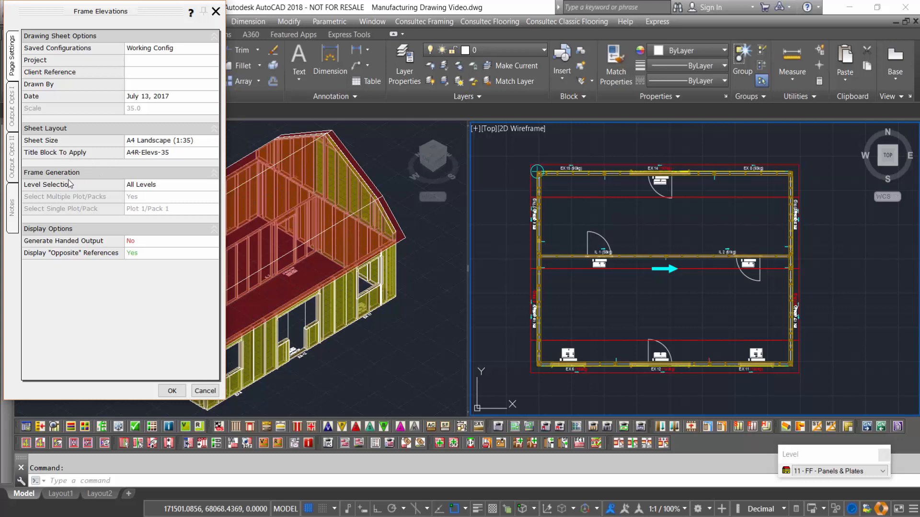
click(176, 192)
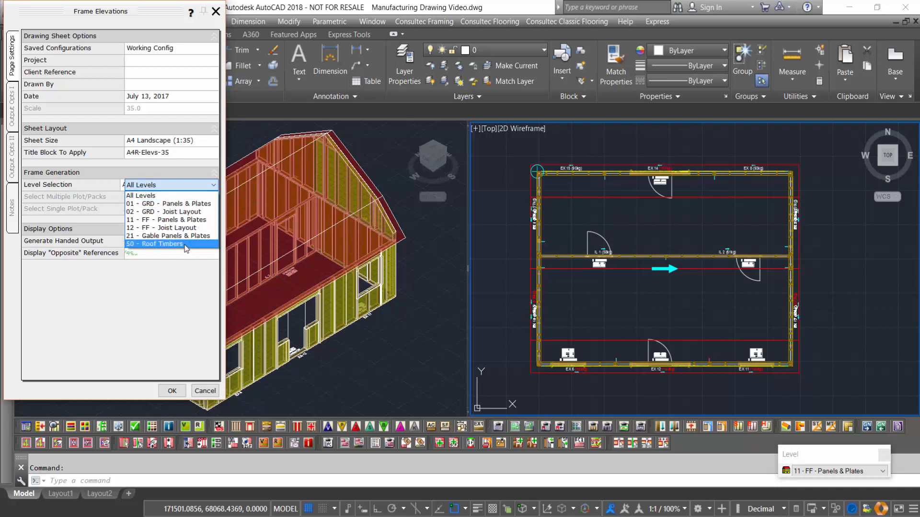
click(163, 197)
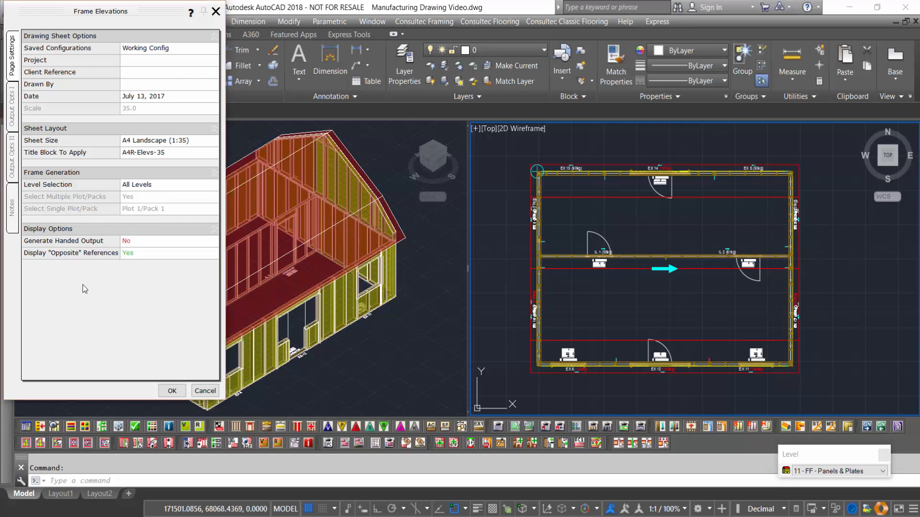
Step: In the first set of output options, keep External Frames at Yes and View Frame From Internal Face at No
click(13, 111)
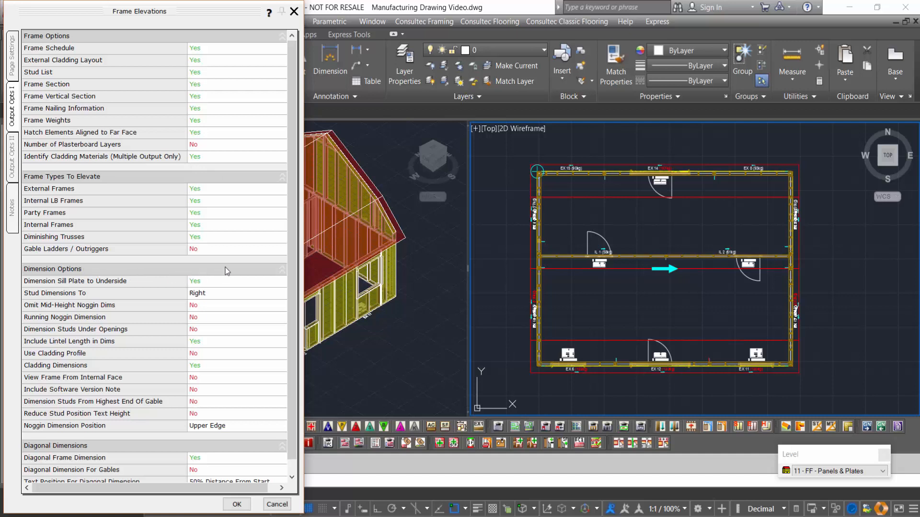
click(212, 190)
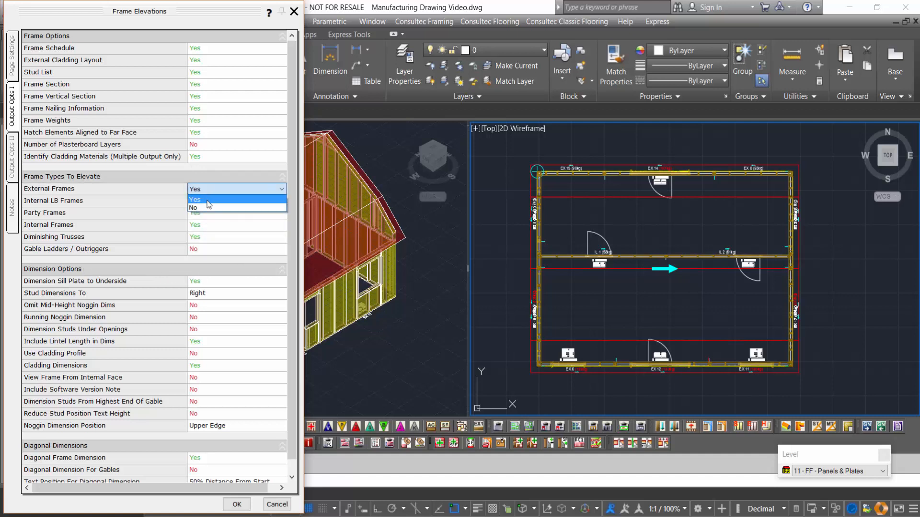
click(204, 202)
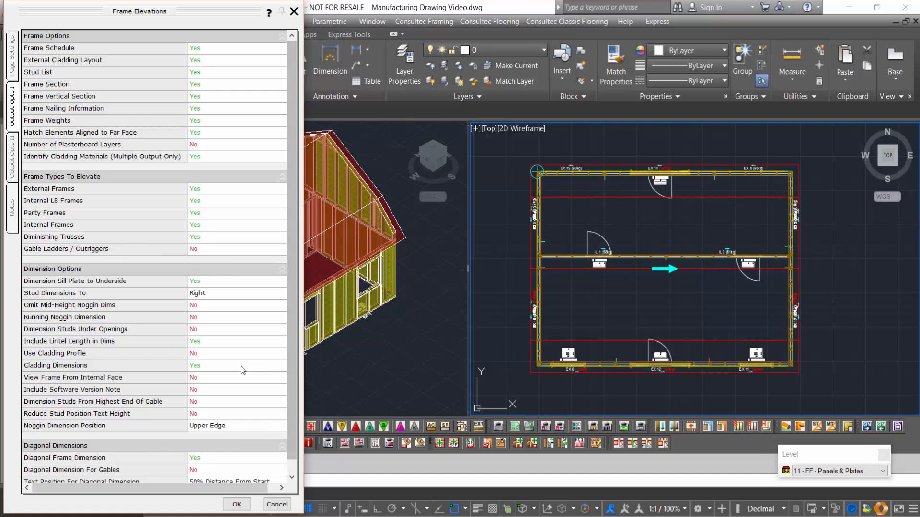
click(205, 377)
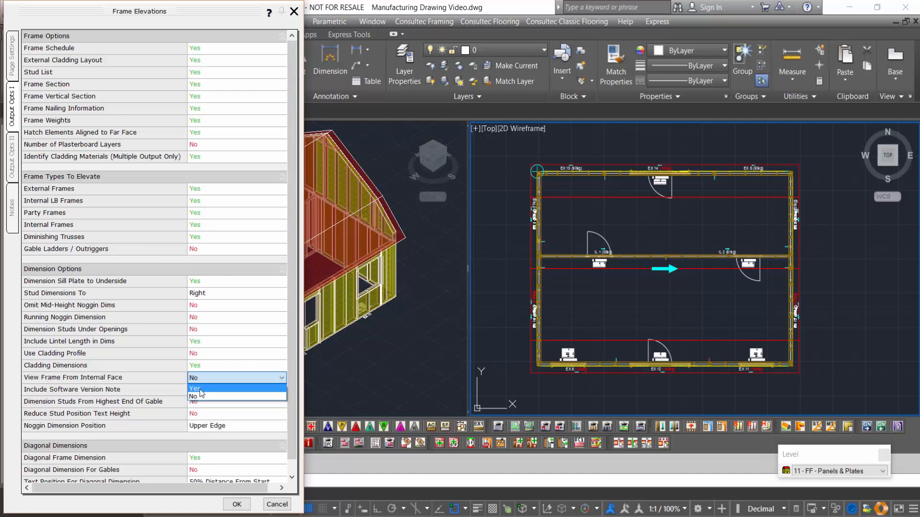
click(202, 390)
drag(294, 394, 293, 408)
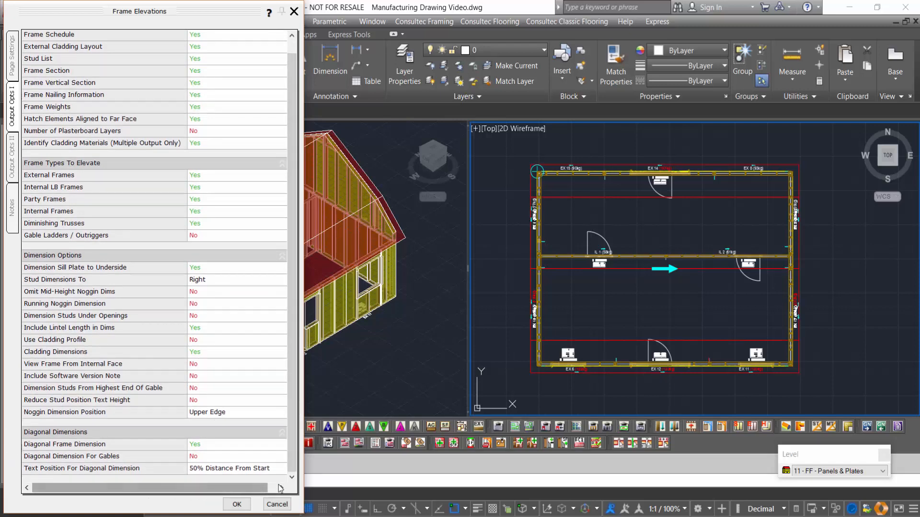
scroll(191, 43, up, 1)
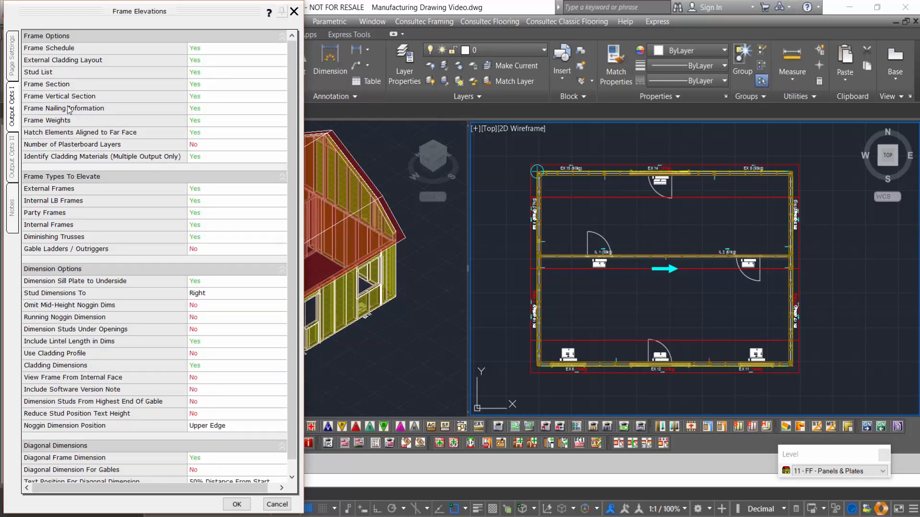
Step: Set Cutting List Drawing to Yes in the second set of output options
click(13, 160)
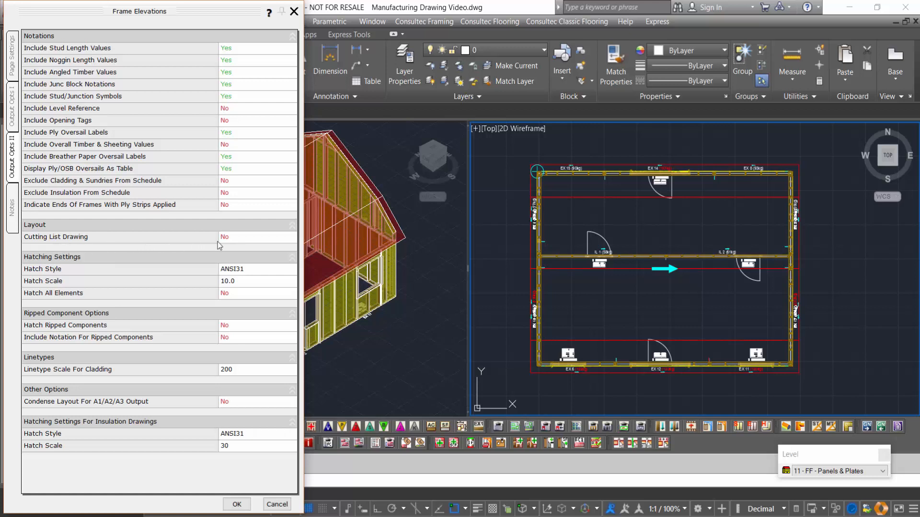
click(237, 238)
click(238, 248)
Step: Set the general hatch style to Solid and choose the hatch style for insulation drawings
click(262, 270)
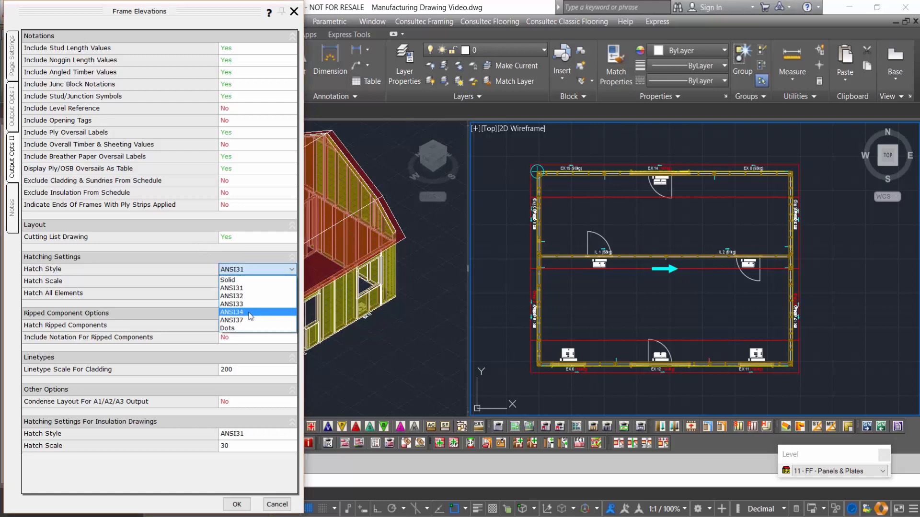
click(232, 279)
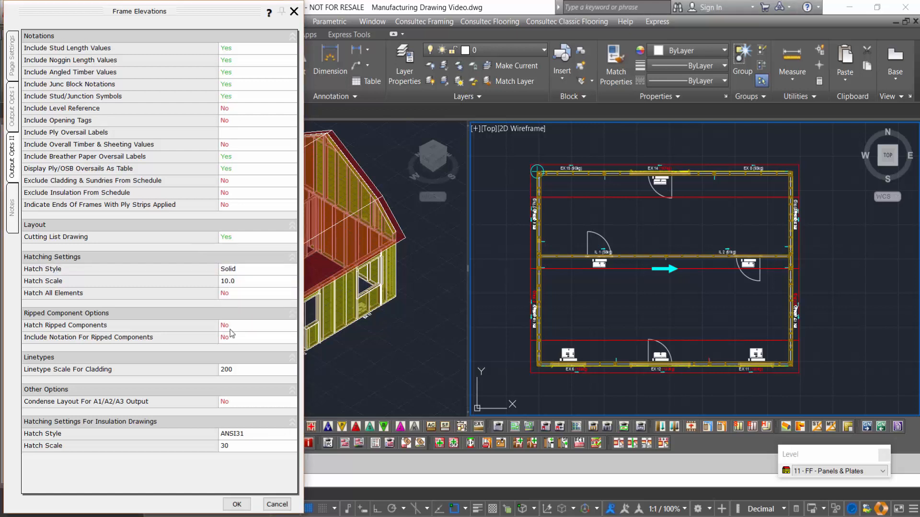
click(232, 434)
click(237, 493)
Step: Generate the elevations for all frames with these settings and place the sheets in the empty space beside the floor plan
click(13, 208)
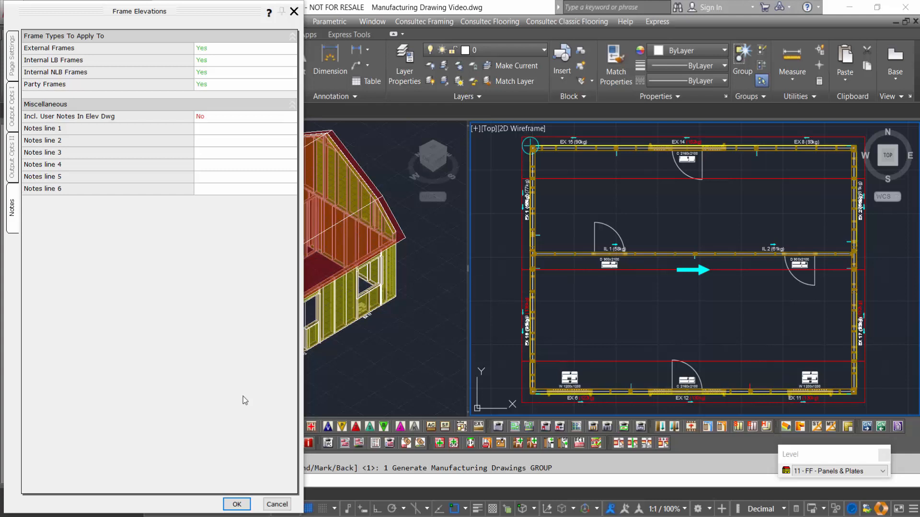
click(237, 504)
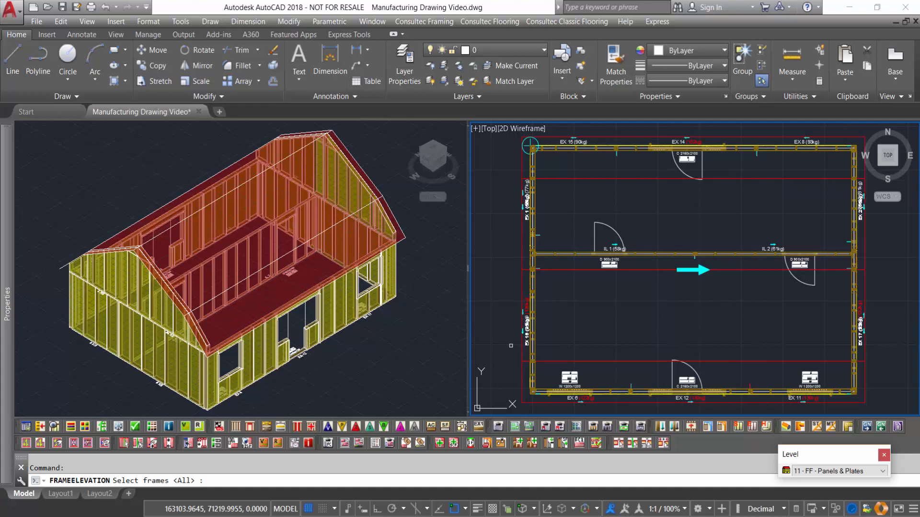
key(Return)
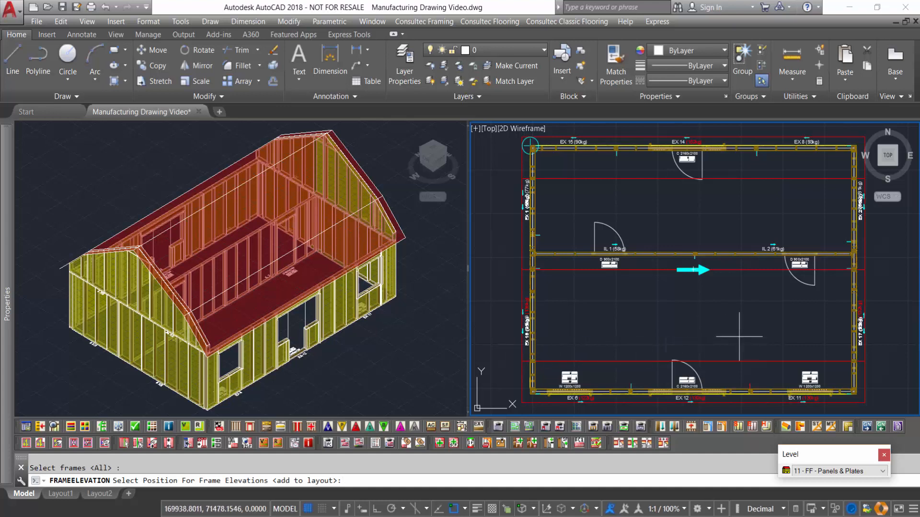
middle_drag(747, 336, 650, 216)
scroll(650, 216, down, 5)
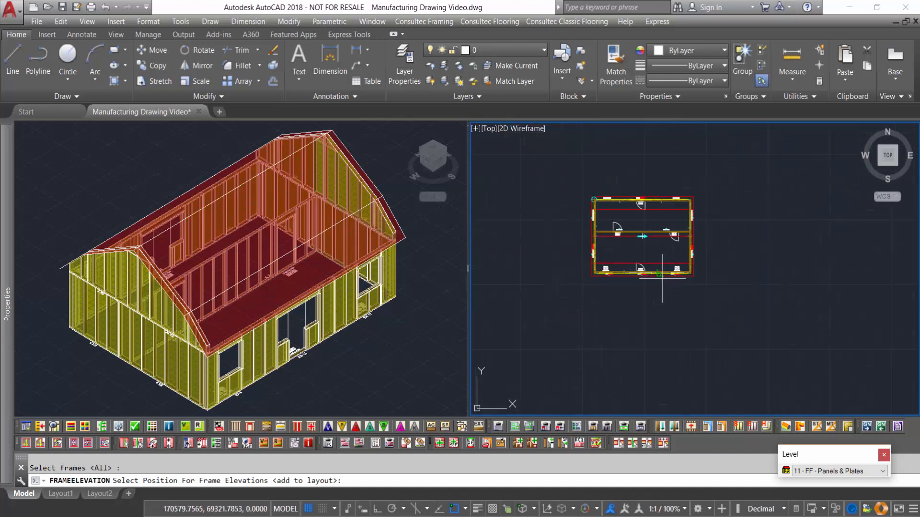
middle_drag(745, 246, 622, 279)
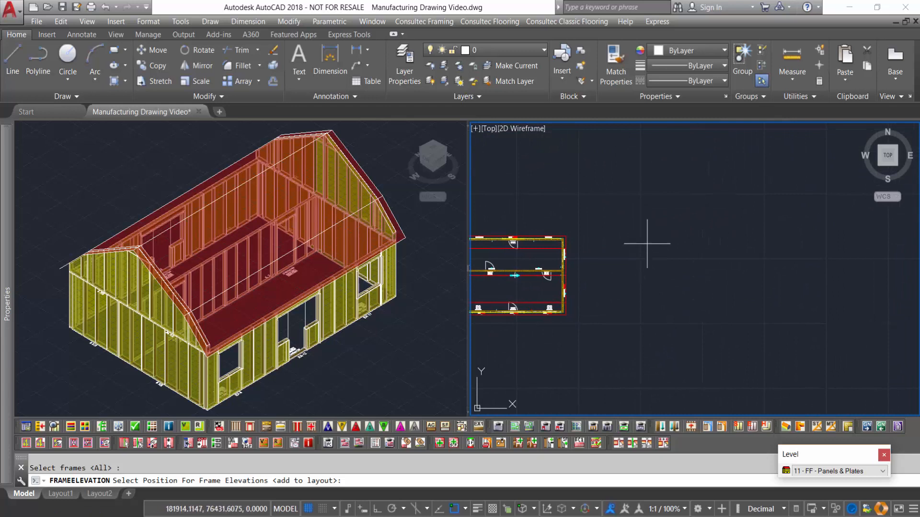
click(536, 299)
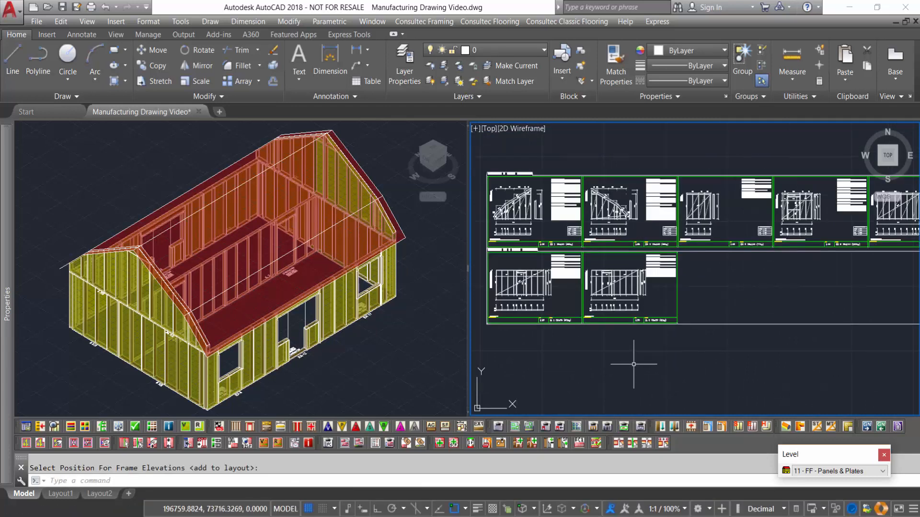
Step: Look over the rows of generated frame sheets and examine the dimensions and stud layout of the EX 1 elevation
scroll(733, 358, down, 2)
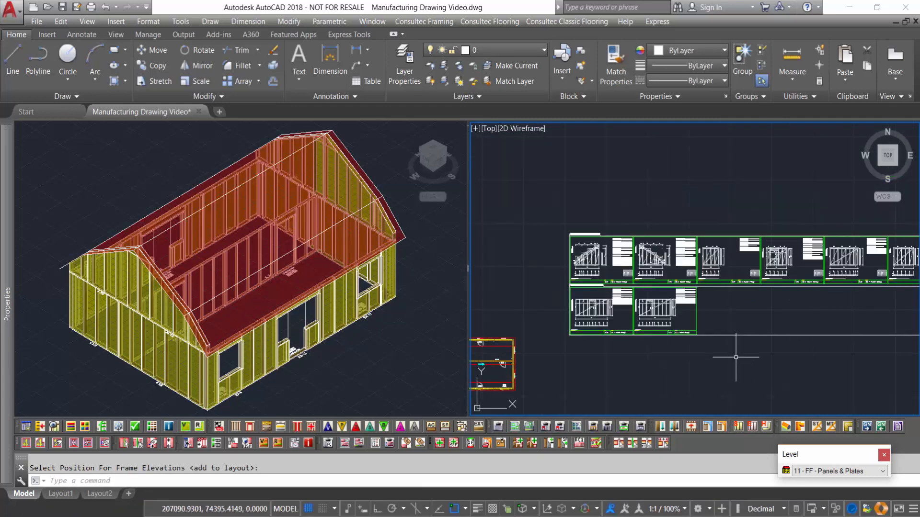
scroll(750, 369, down, 2)
middle_drag(749, 369, 540, 358)
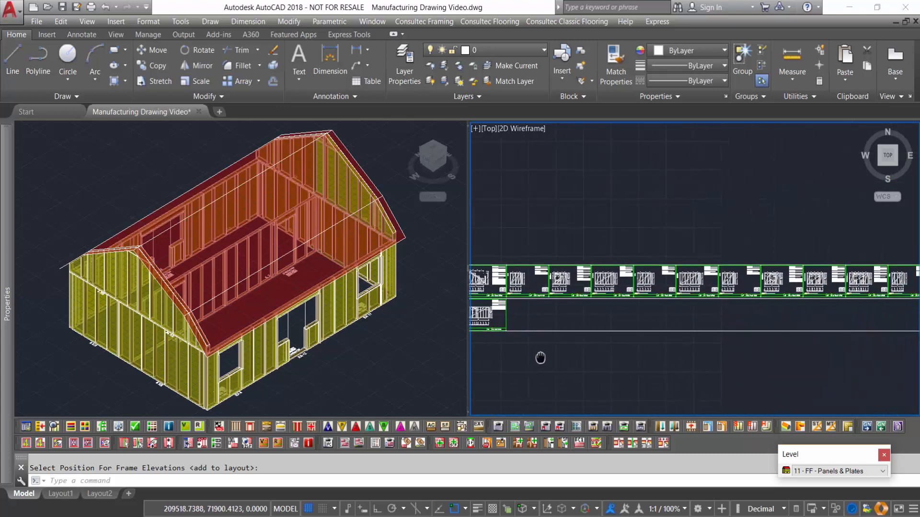
middle_drag(827, 353, 558, 357)
middle_drag(824, 353, 487, 349)
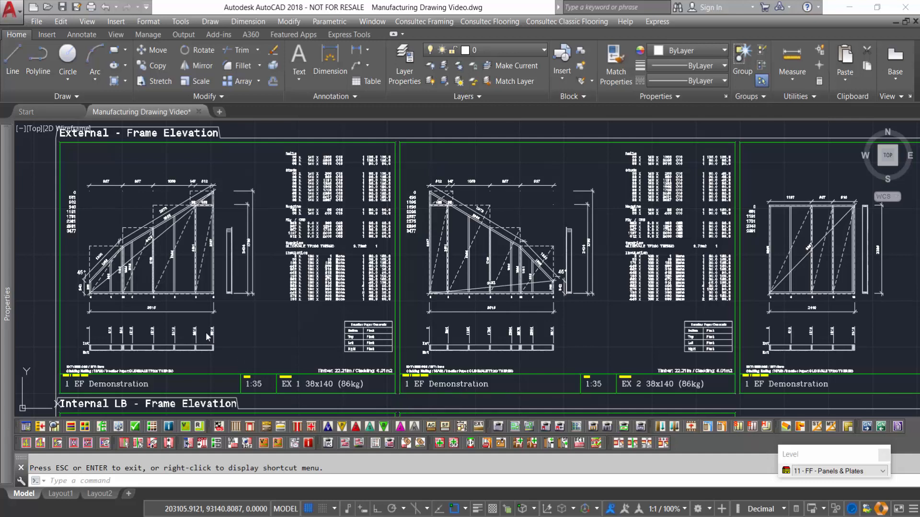
scroll(98, 222, up, 2)
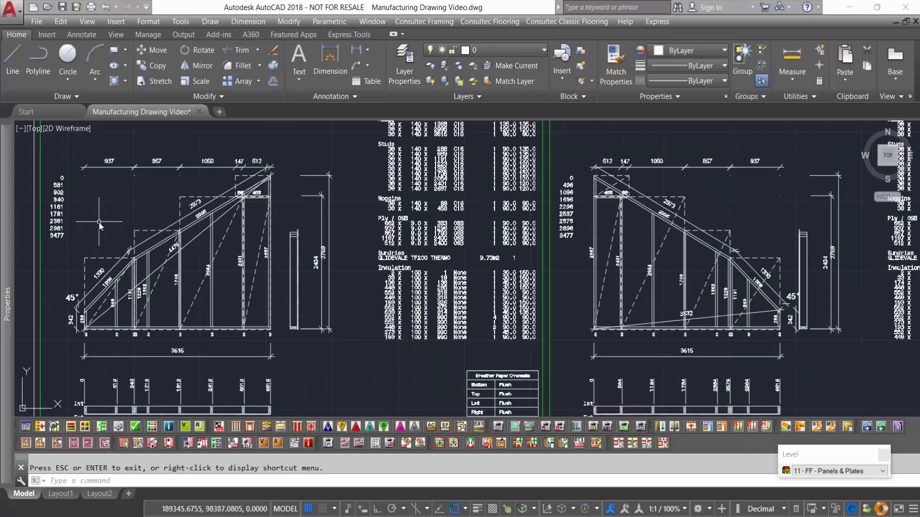
scroll(99, 223, up, 2)
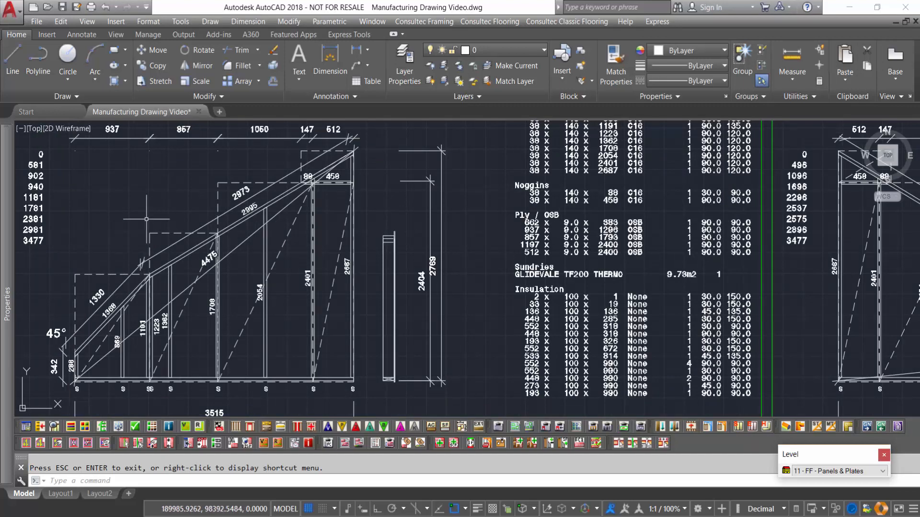
mouse_move(146, 216)
middle_down()
mouse_move(252, 221)
mouse_move(279, 212)
middle_up()
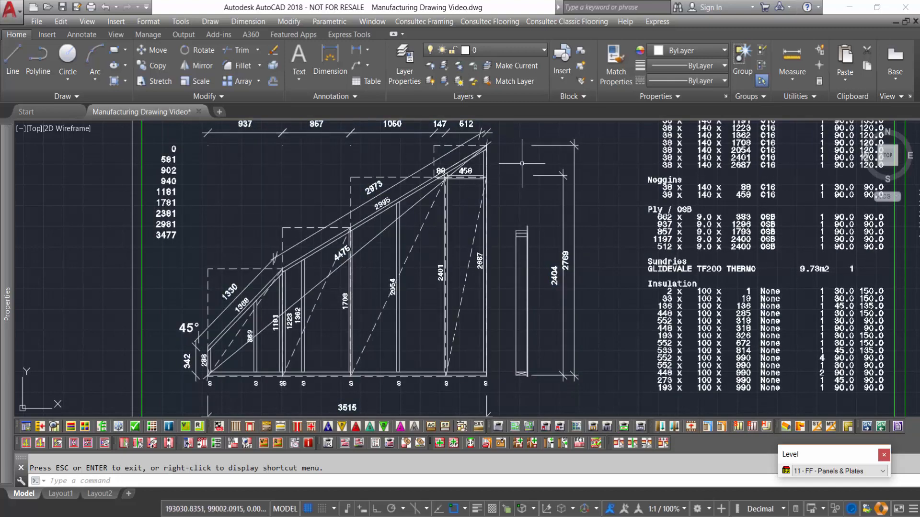
middle_drag(522, 165, 524, 175)
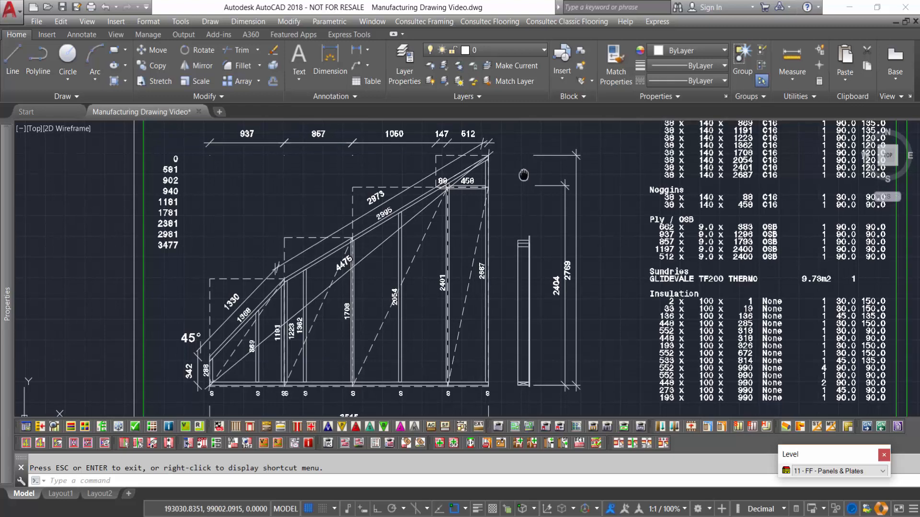
Step: Read through the EX 1 material schedule, from rails, studs and noggins to ply, sundries and insulation
mouse_move(523, 176)
mouse_down()
mouse_move(412, 214)
mouse_move(331, 277)
mouse_move(295, 261)
mouse_up()
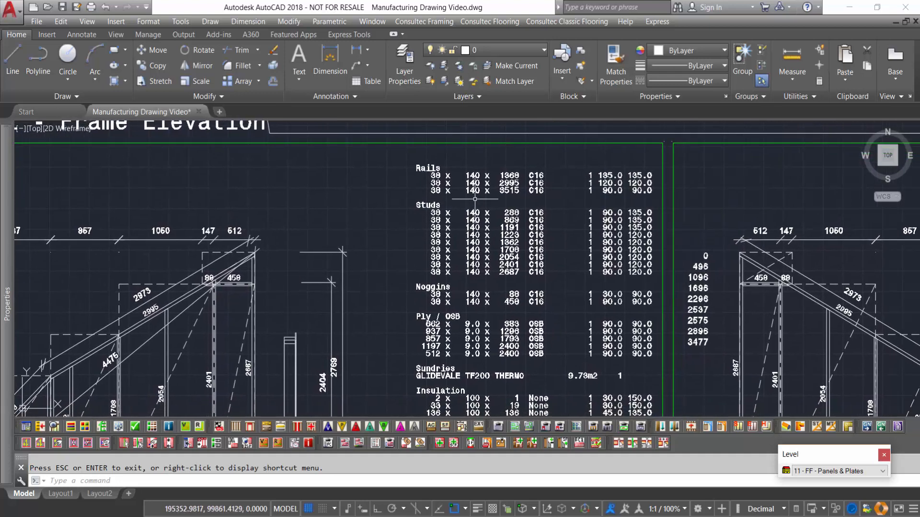
scroll(474, 199, up, 2)
drag(550, 209, 594, 223)
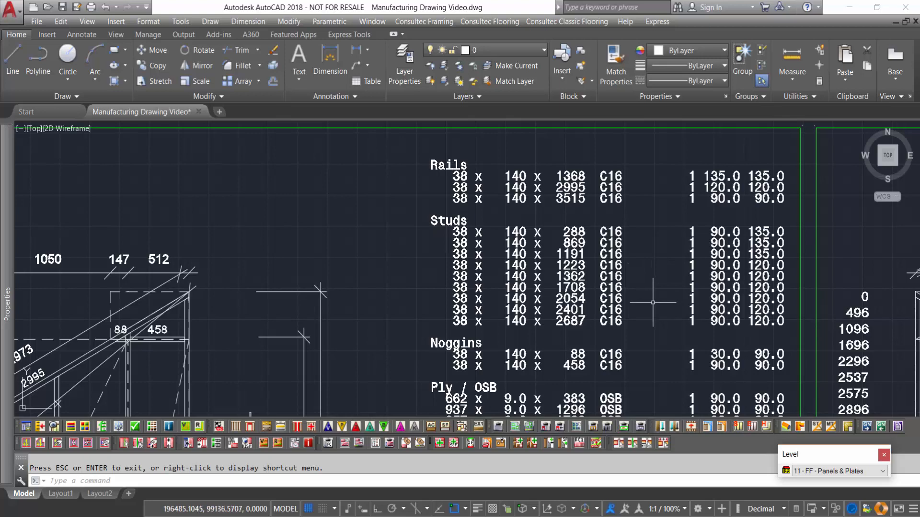
drag(653, 303, 655, 216)
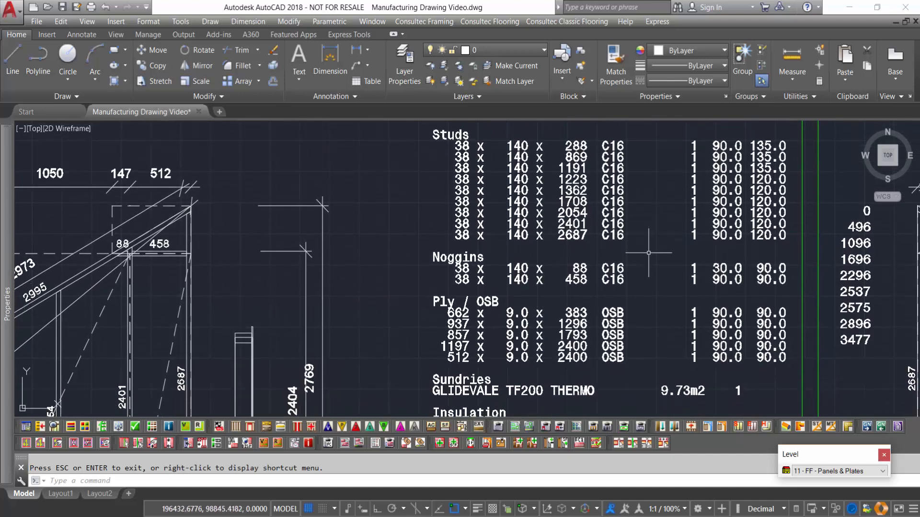
drag(646, 310, 647, 262)
middle_drag(647, 263, 647, 173)
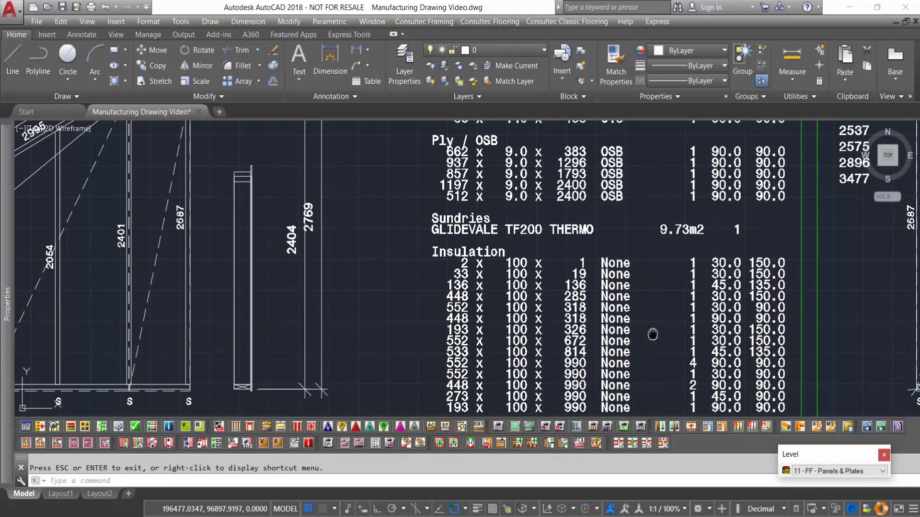
middle_drag(648, 335, 649, 298)
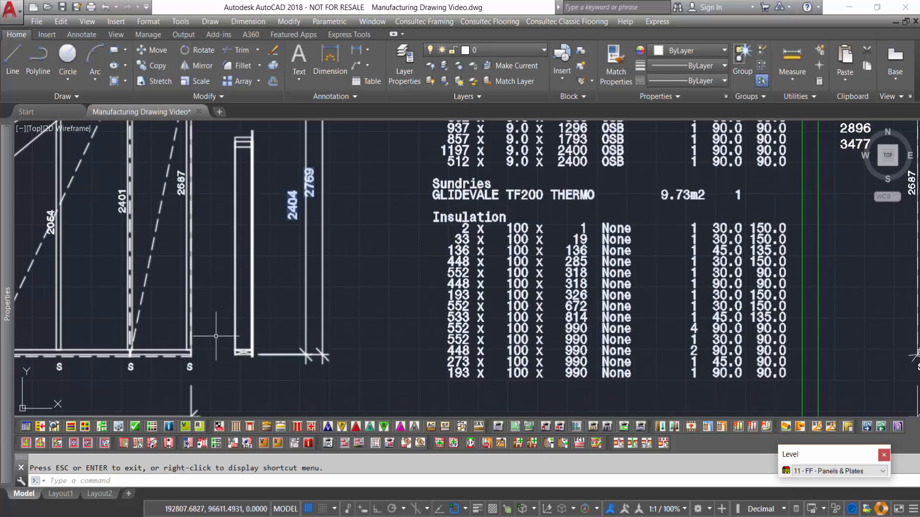
Step: Examine the EX 1 stud position plan, the Breather Paper Oversails table and the timber and cladding totals
mouse_move(248, 334)
middle_down()
mouse_move(344, 307)
mouse_move(436, 260)
mouse_move(460, 259)
middle_up()
scroll(305, 311, down, 2)
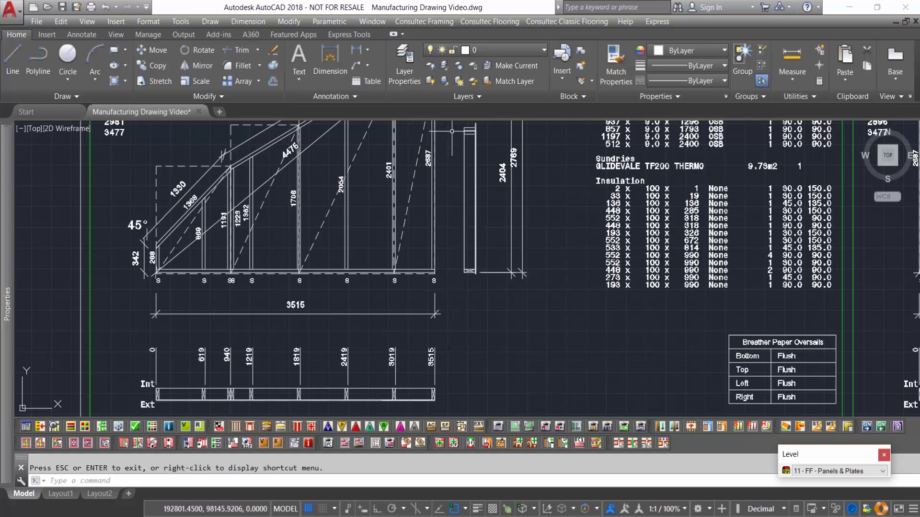
mouse_move(696, 376)
middle_down()
mouse_move(667, 351)
mouse_move(640, 287)
mouse_move(626, 280)
middle_up()
scroll(671, 298, up, 2)
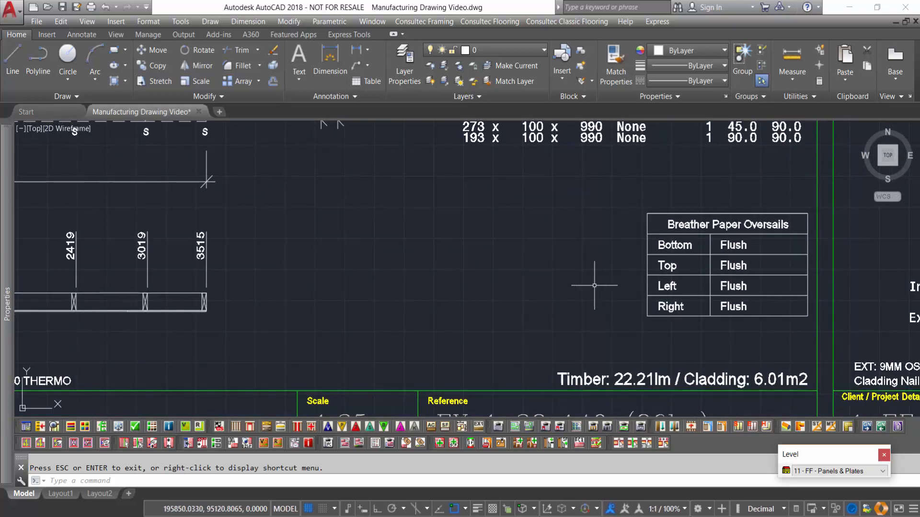
Step: Read the EX 1 sheet's cladding and breather paper notes, stud positions, and title block with project, scale and reference
scroll(335, 308, down, 2)
mouse_move(334, 308)
middle_down()
mouse_move(370, 304)
mouse_move(459, 325)
middle_up()
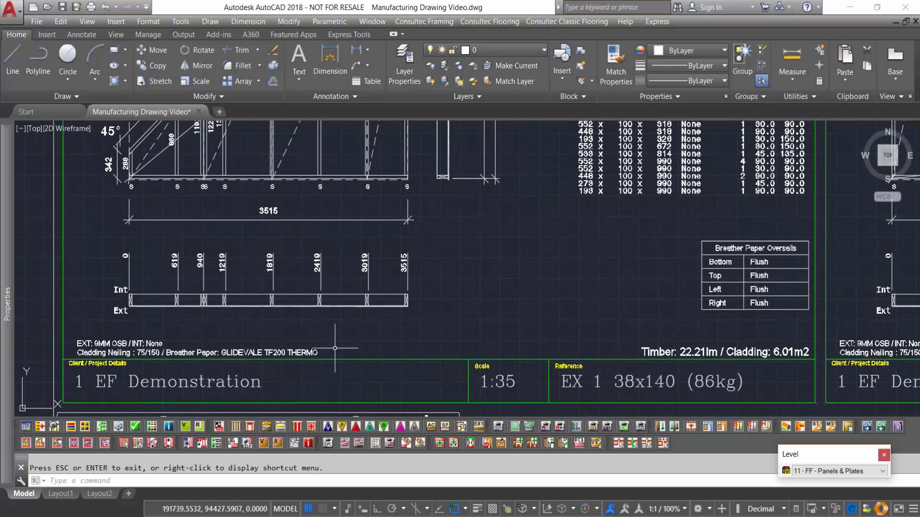
scroll(108, 358, up, 2)
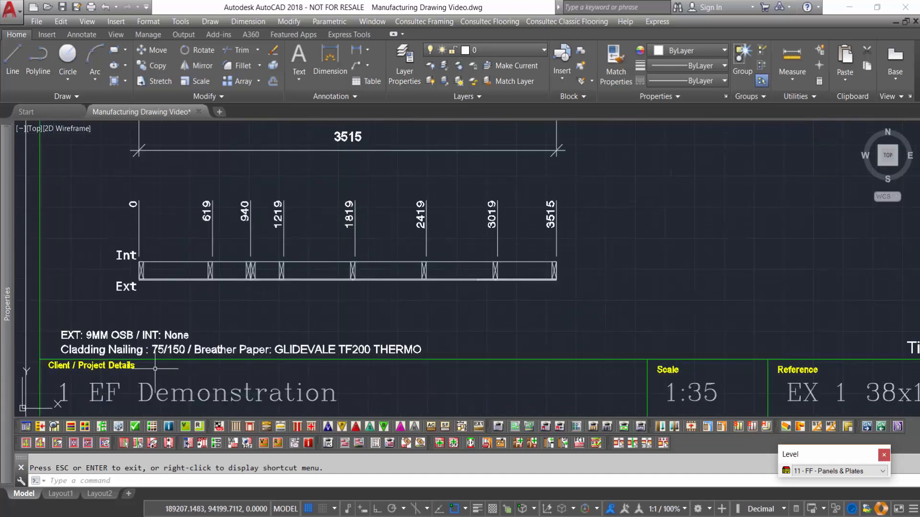
mouse_move(155, 369)
middle_down()
mouse_move(164, 336)
mouse_move(180, 324)
middle_up()
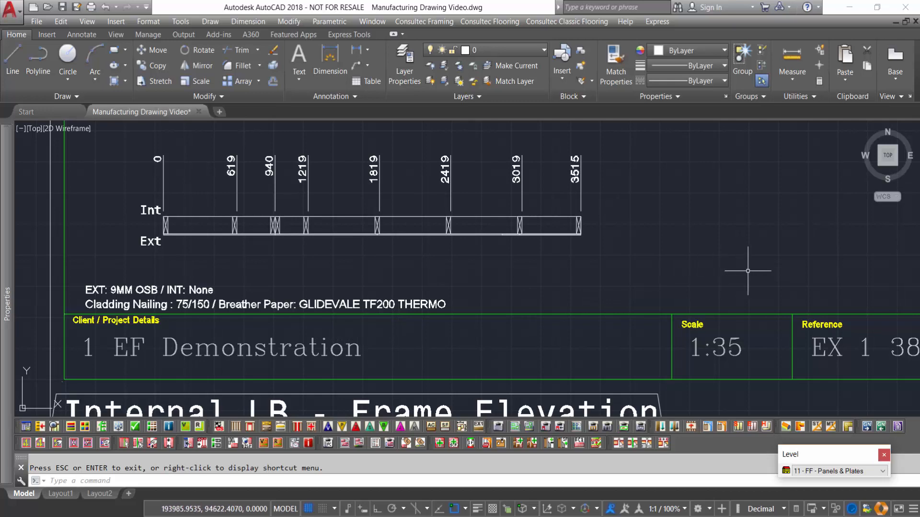
drag(752, 272, 489, 280)
scroll(356, 230, down, 2)
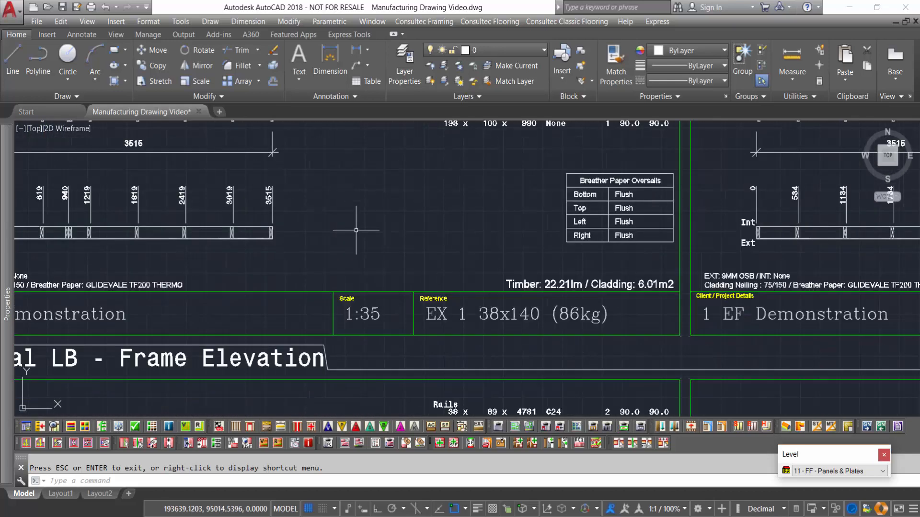
drag(356, 230, 448, 287)
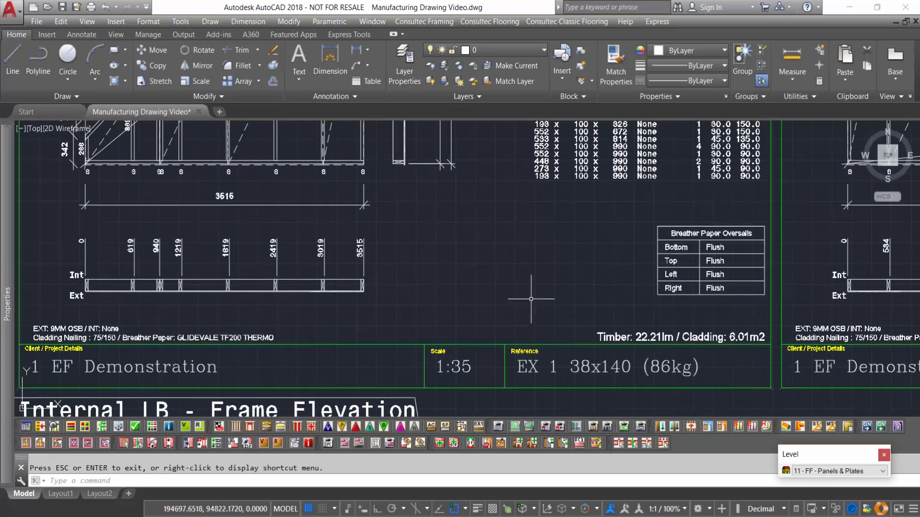
scroll(533, 297, down, 1)
drag(534, 281, 554, 343)
scroll(554, 343, down, 1)
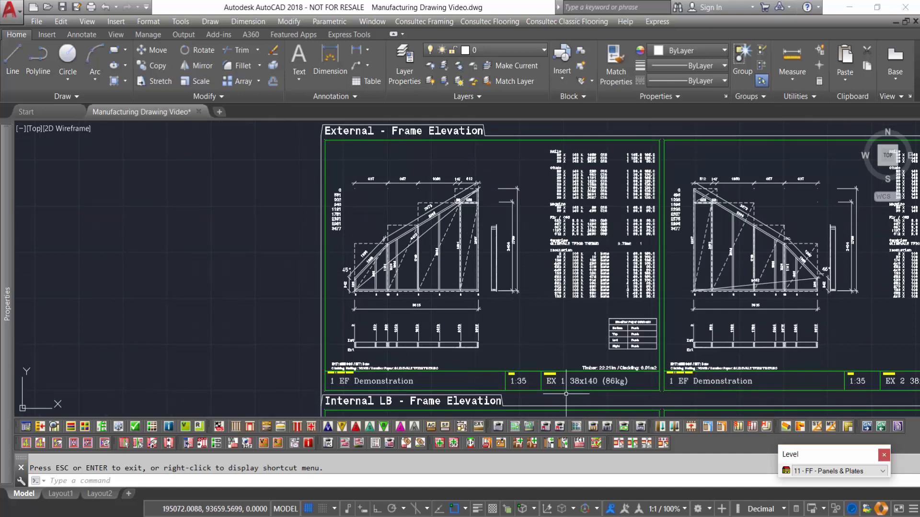
Step: Look across the frame elevation rows to the cut list sheets and examine EX 1's cutting angles, lengths and sections
scroll(840, 332, down, 4)
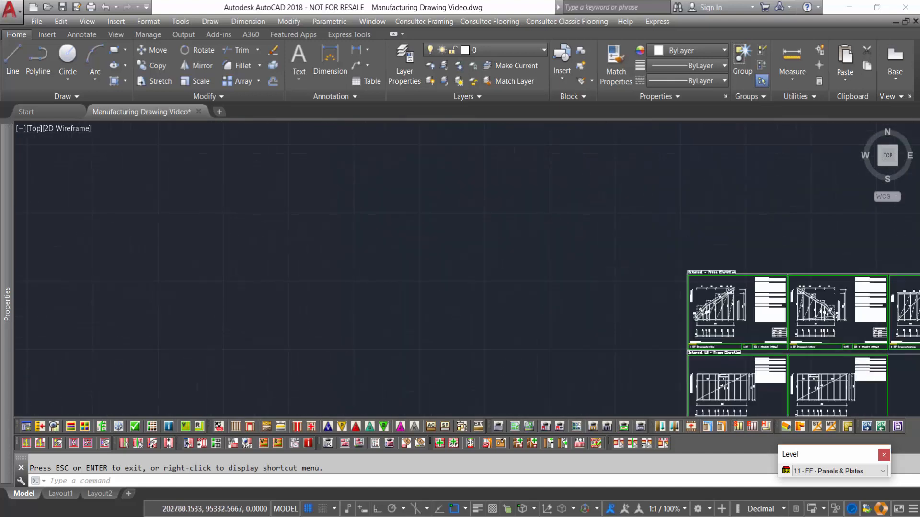
middle_drag(840, 332, 169, 297)
mouse_move(821, 335)
middle_down()
mouse_move(559, 317)
mouse_move(319, 322)
middle_up()
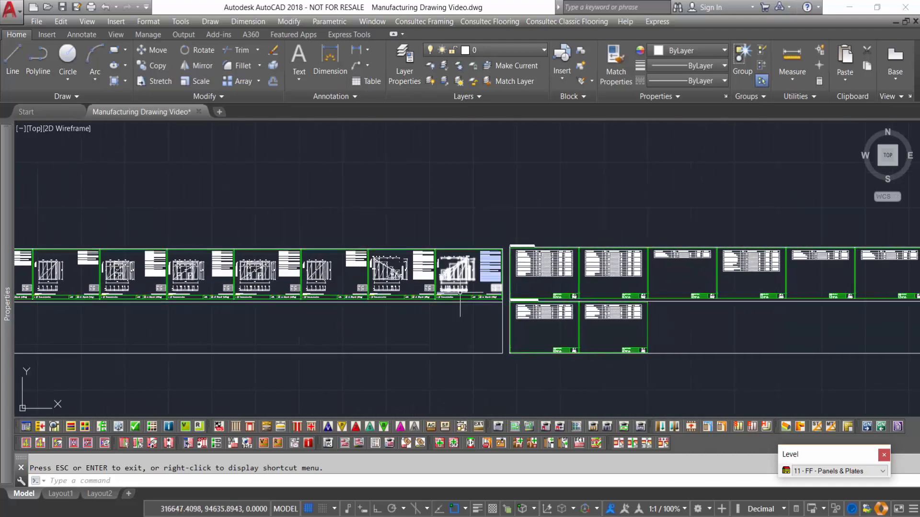
scroll(537, 278, up, 7)
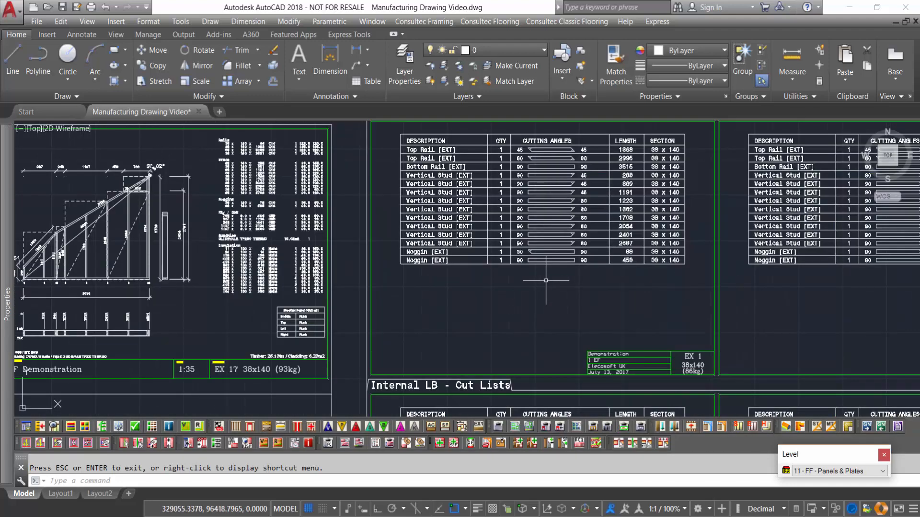
scroll(546, 280, up, 3)
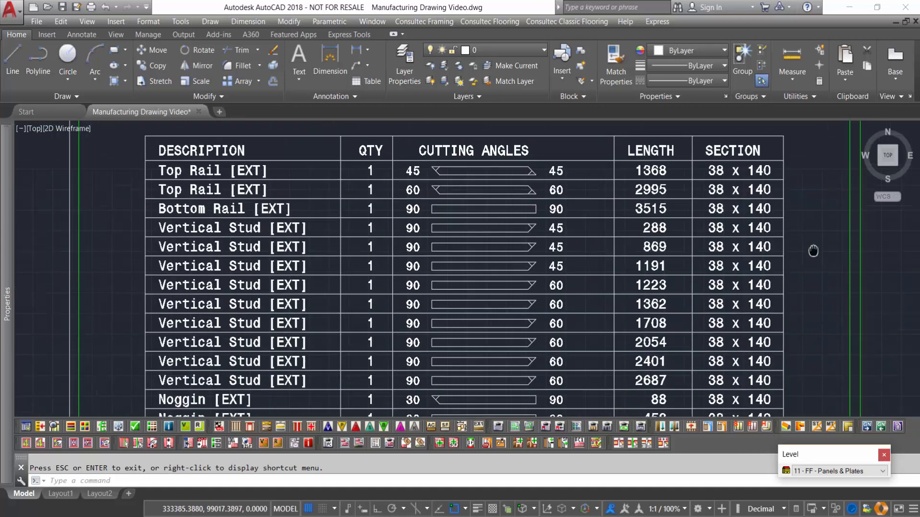
middle_drag(815, 255, 815, 243)
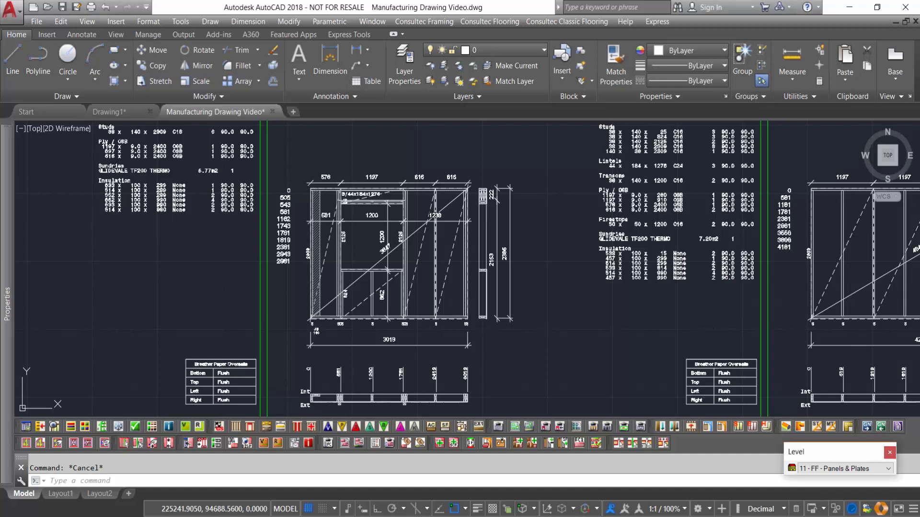
Step: Select the elevation sheet of the 3019 mm wide frame with the window opening and display its full properties
click(760, 332)
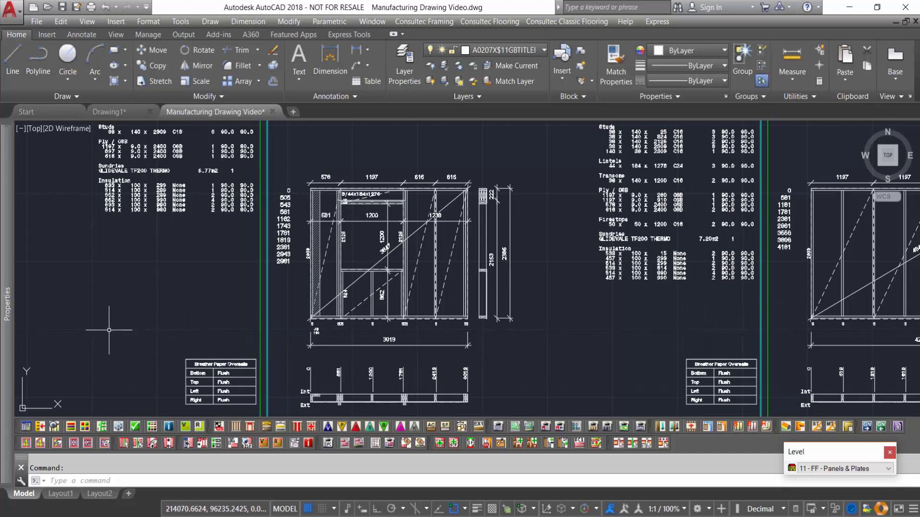
mouse_move(4, 313)
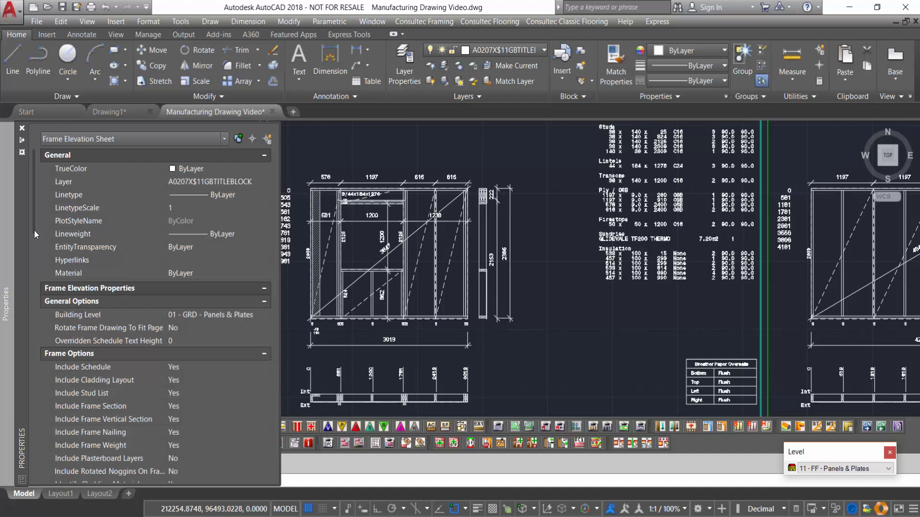
drag(33, 234, 22, 507)
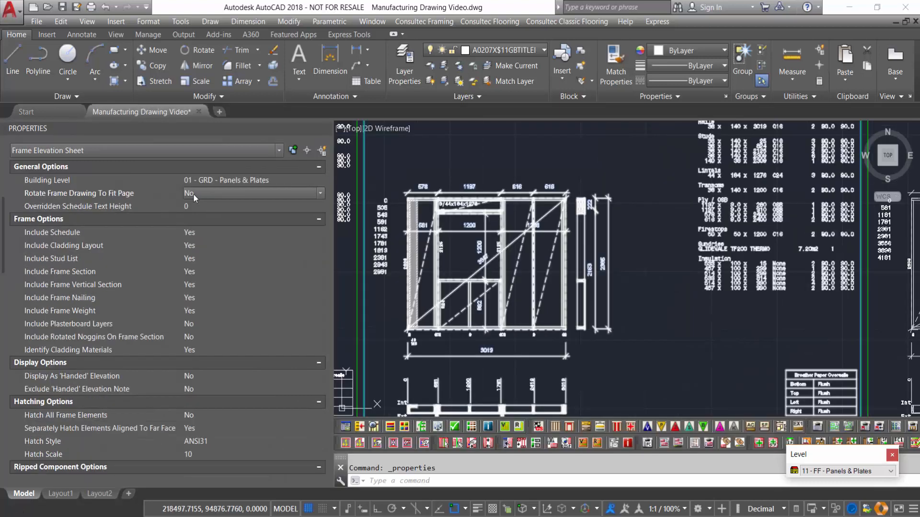
Step: Preview rotating the drawing to fit the page and omitting the schedule, and check the cladding layout choices, keeping the current settings
click(193, 193)
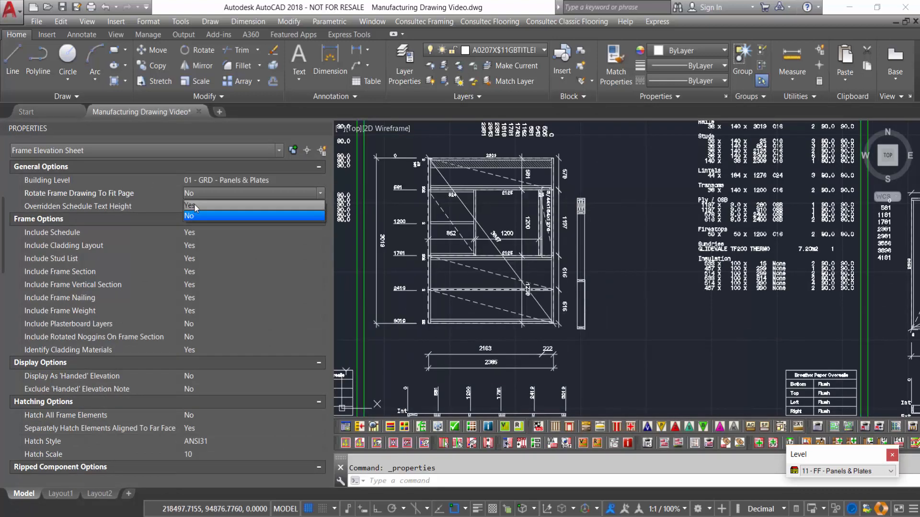
key(Escape)
click(193, 232)
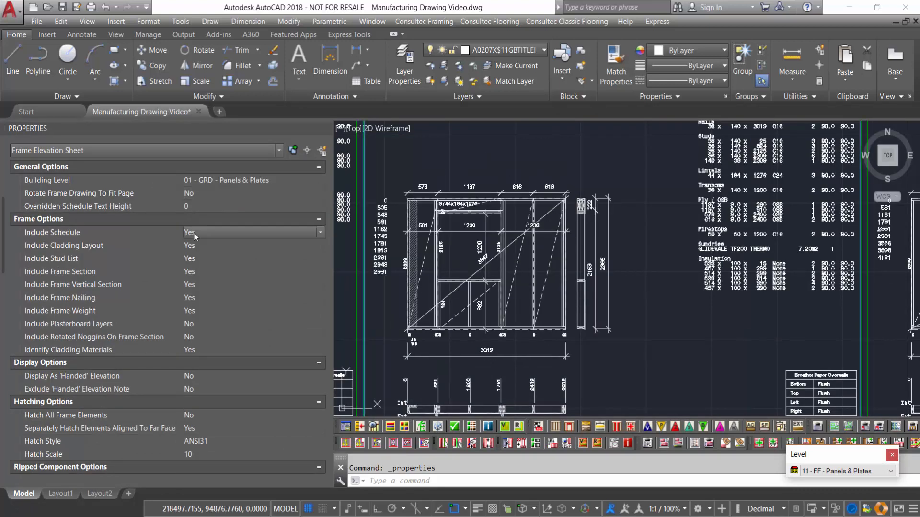
click(196, 232)
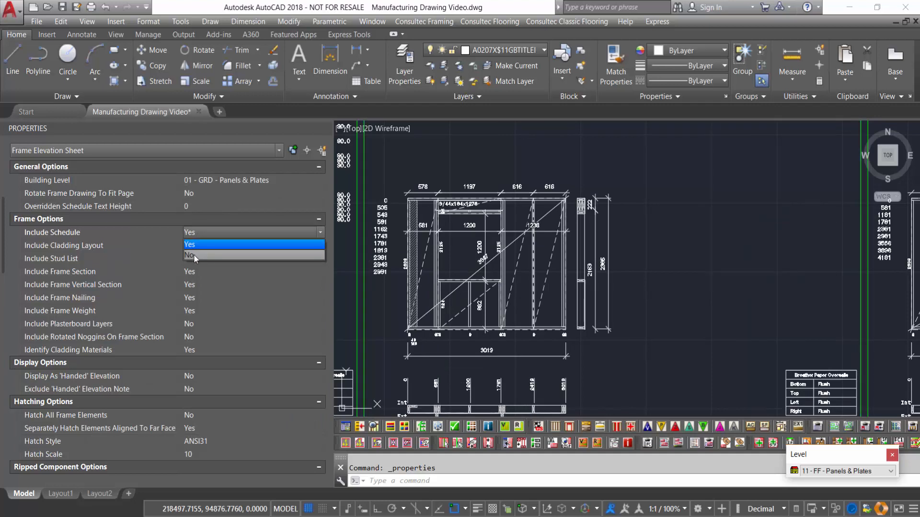
click(197, 245)
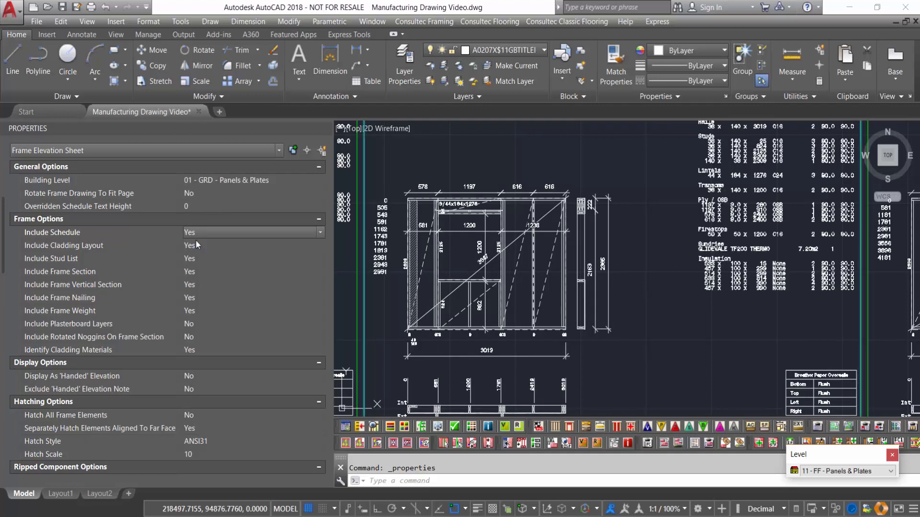
click(201, 243)
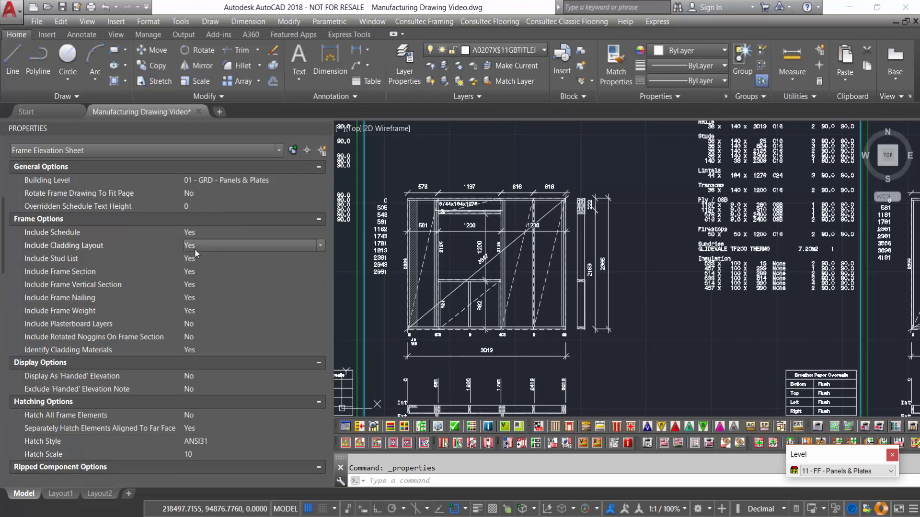
click(194, 247)
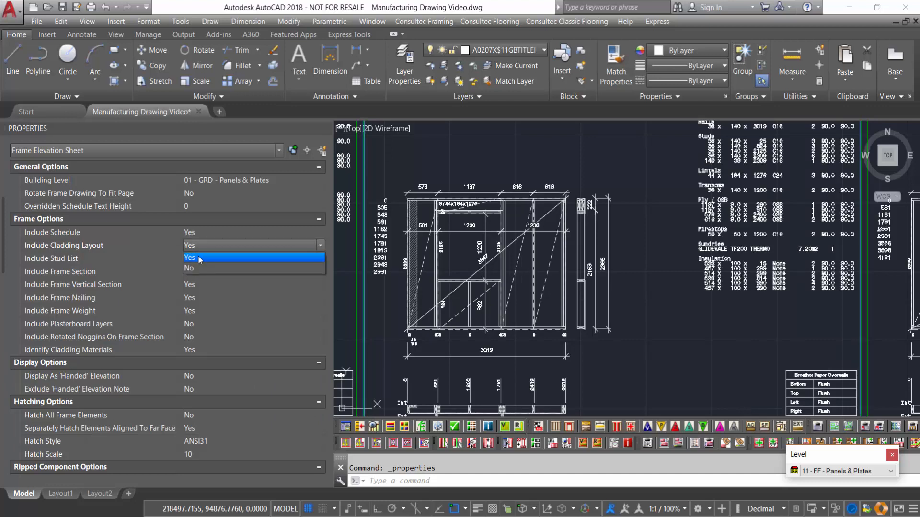
click(166, 259)
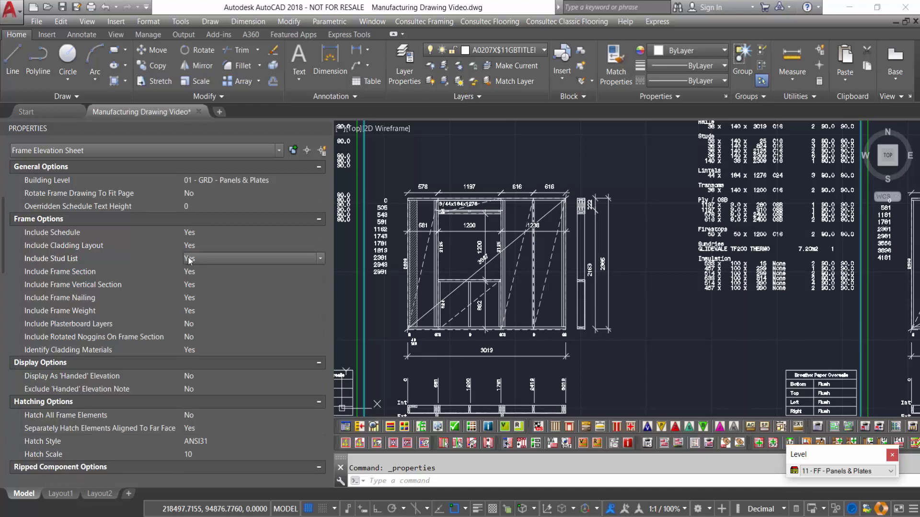
Step: Set Include Stud List and Include Frame Section to No for the selected elevation sheet
click(189, 259)
click(192, 280)
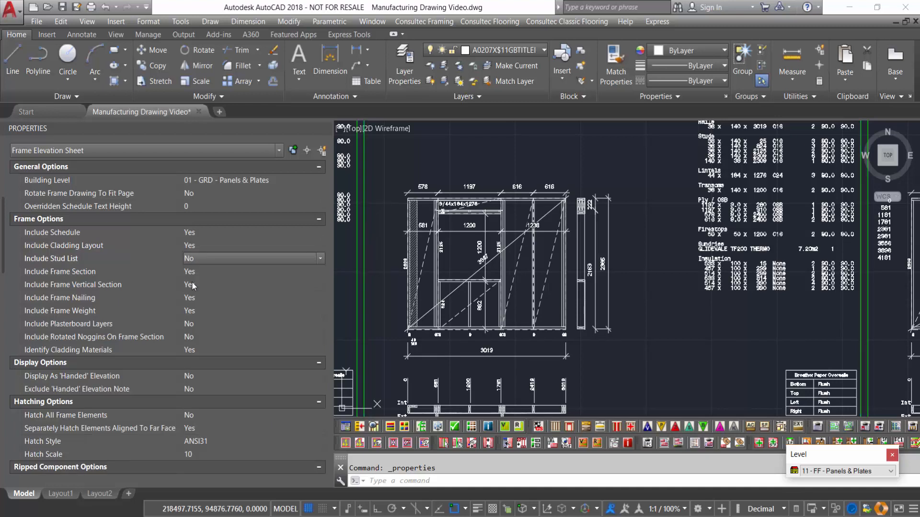
click(200, 269)
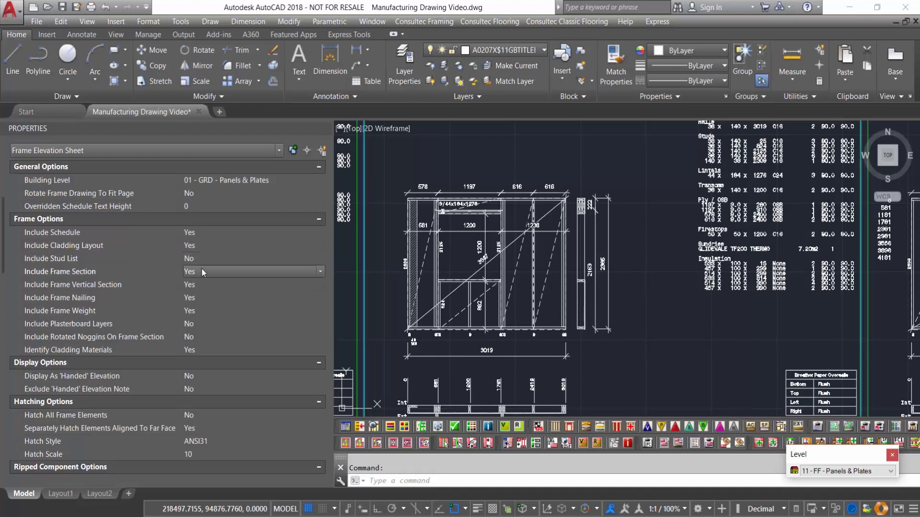
click(202, 271)
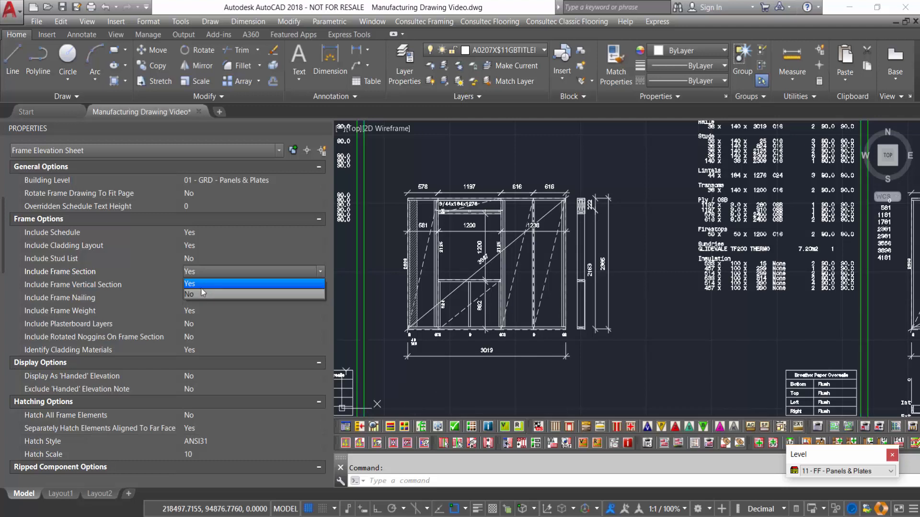
click(200, 290)
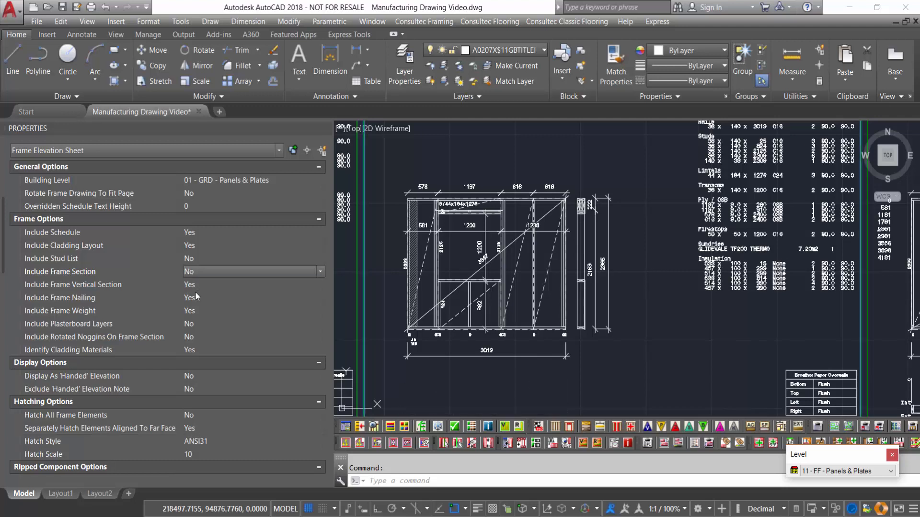
Step: Set Include Frame Vertical Section to No for the selected elevation sheet
click(191, 287)
click(195, 285)
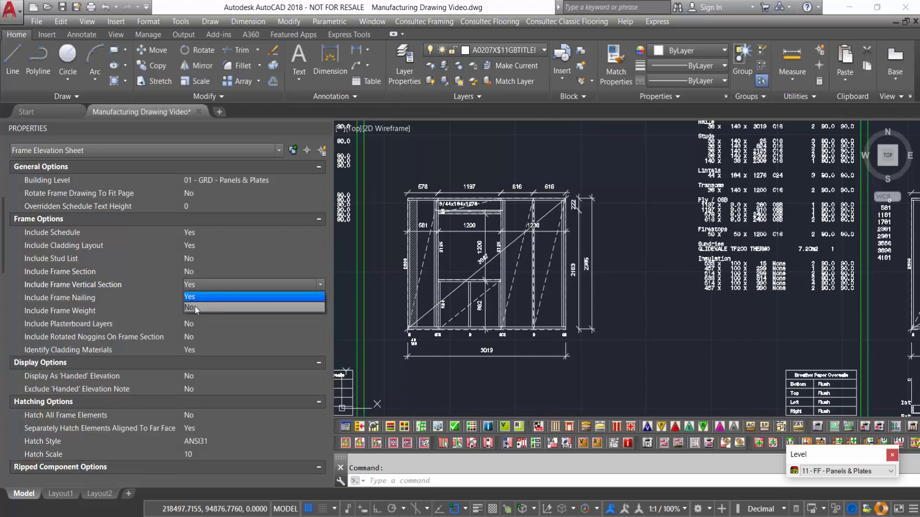
click(194, 307)
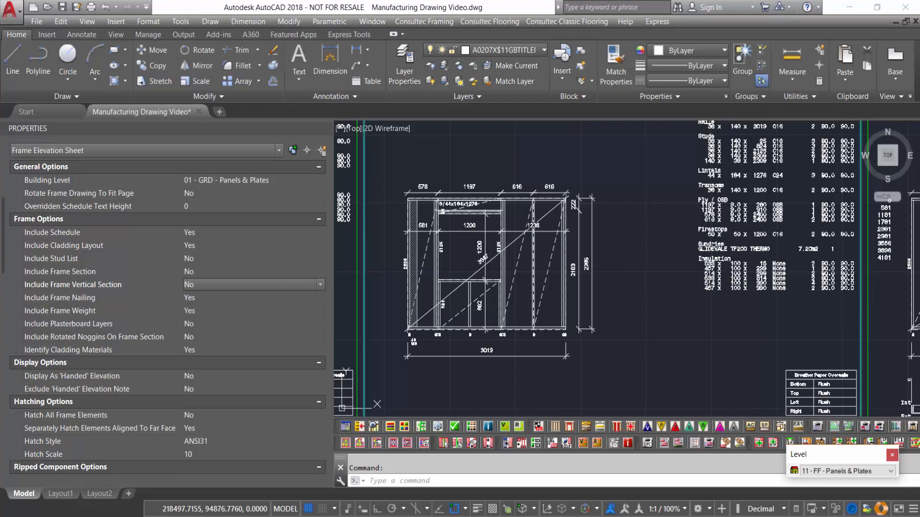
key(F10)
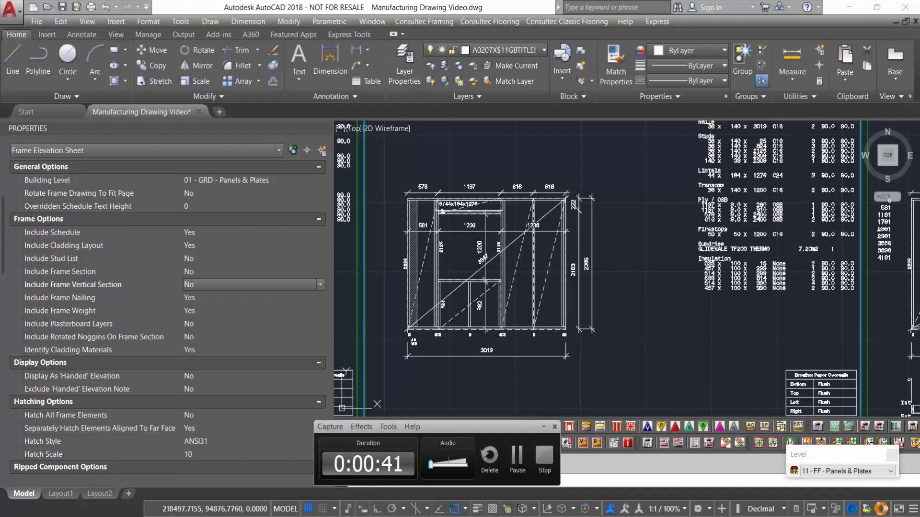
click(517, 463)
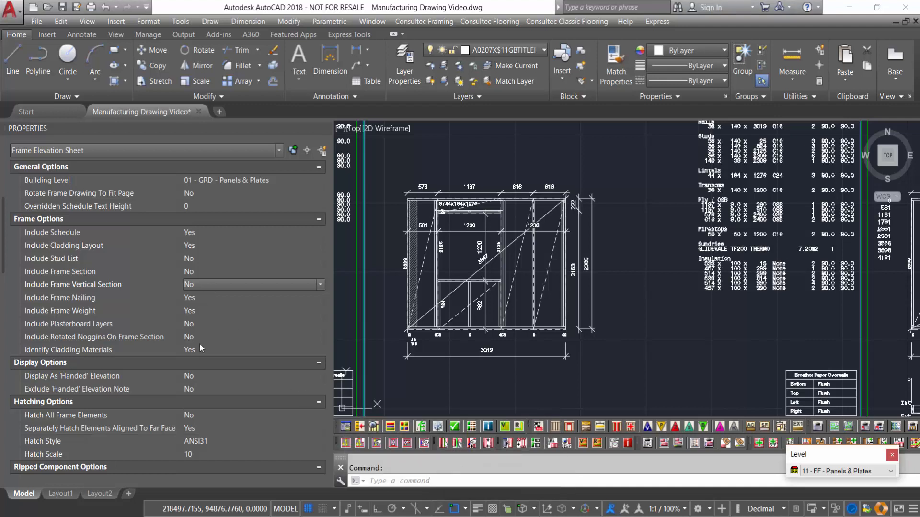
Step: Display the frame as a 'Handed' elevation and set Exclude 'Handed' Elevation Note to Yes
click(201, 378)
click(209, 378)
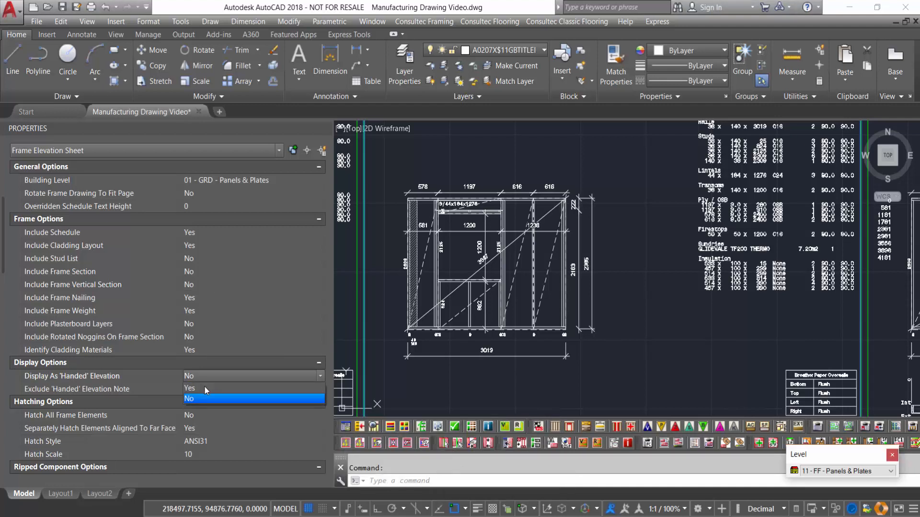
click(205, 387)
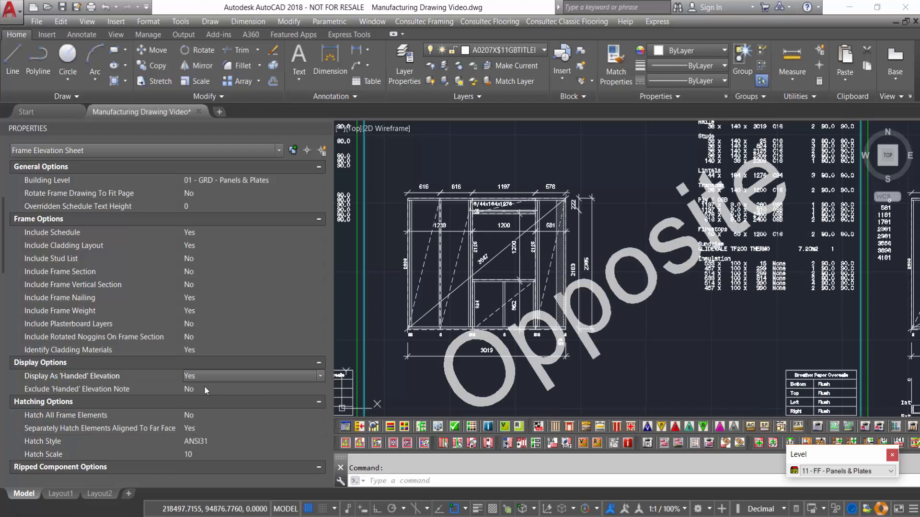
click(188, 390)
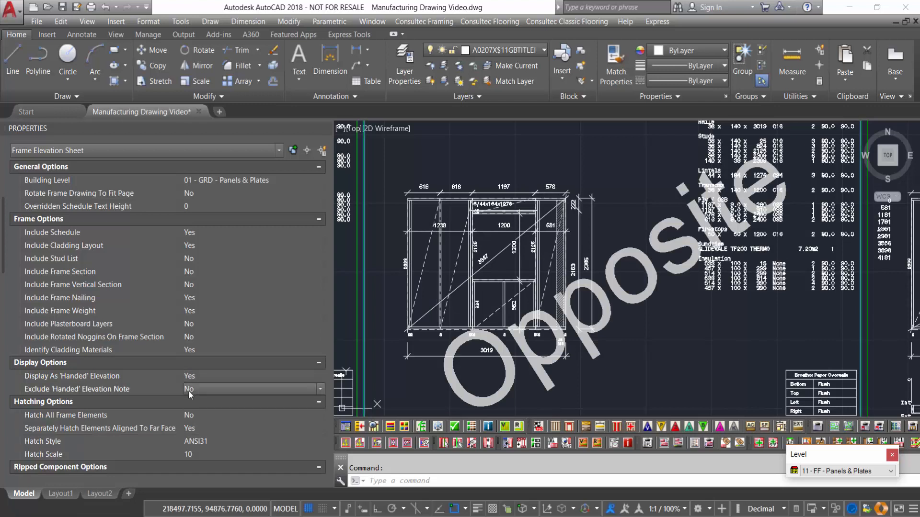
click(197, 390)
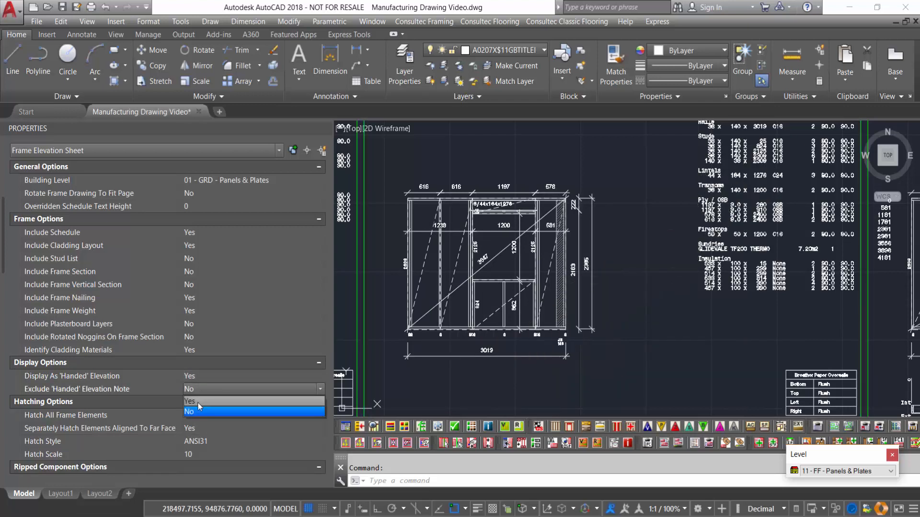
click(197, 403)
Step: Preview the available hatch styles, including Dots, on the selected elevation sheet and keep ANSI31
scroll(198, 400, down, 5)
click(200, 257)
click(207, 258)
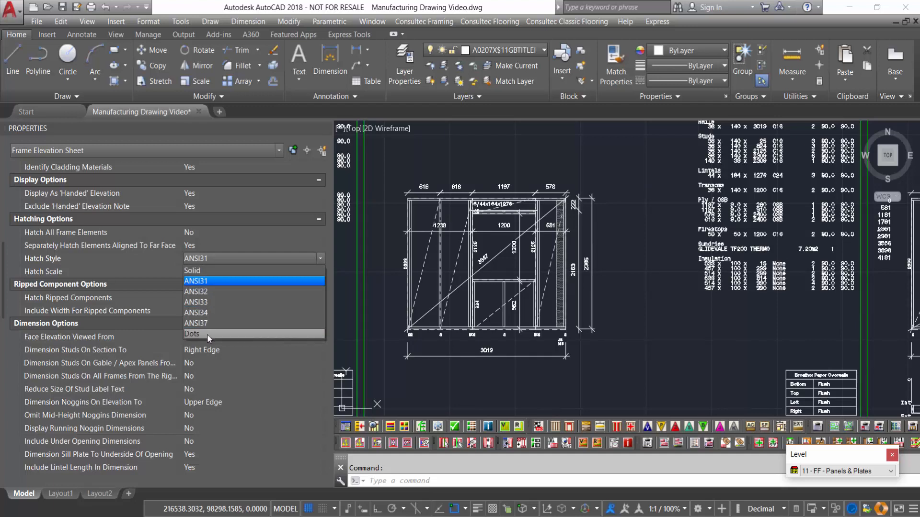
click(206, 281)
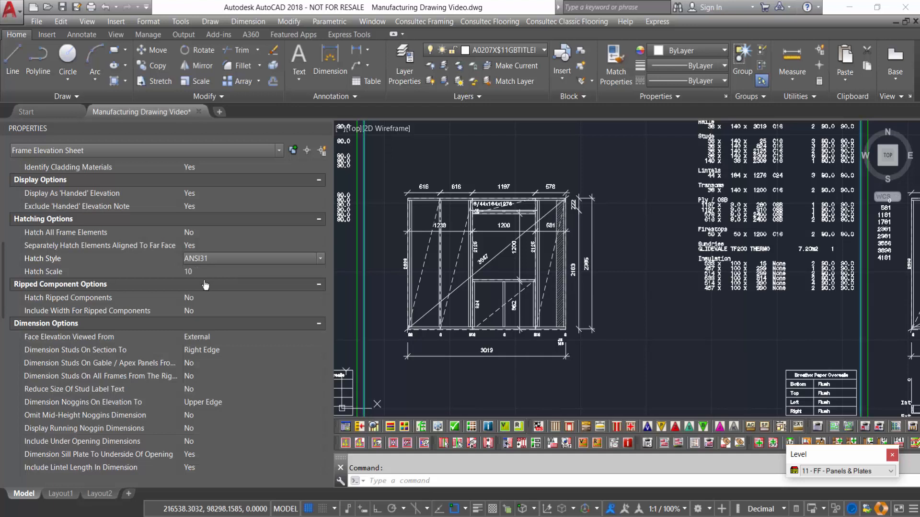
Step: Increase the hatch scale and set Face Elevation Viewed From to Internal for the selected elevation sheet
click(204, 272)
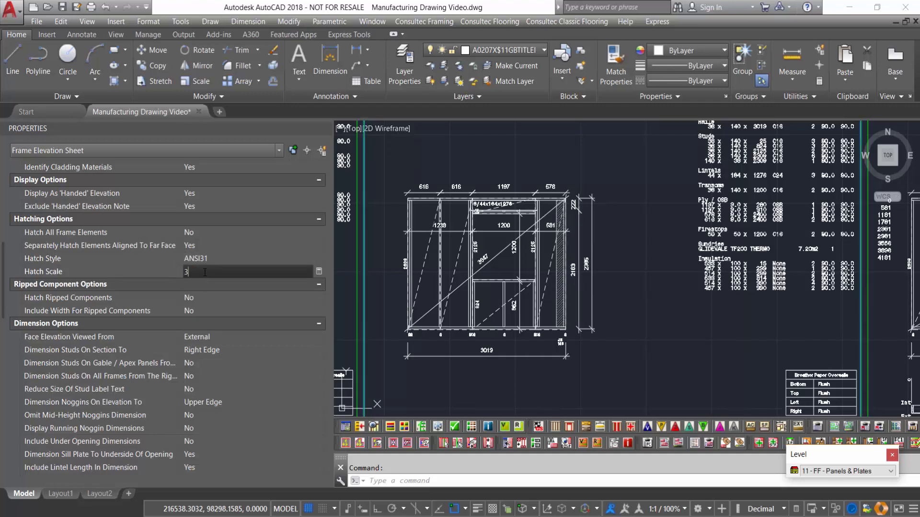
key(Return)
scroll(203, 240, down, 4)
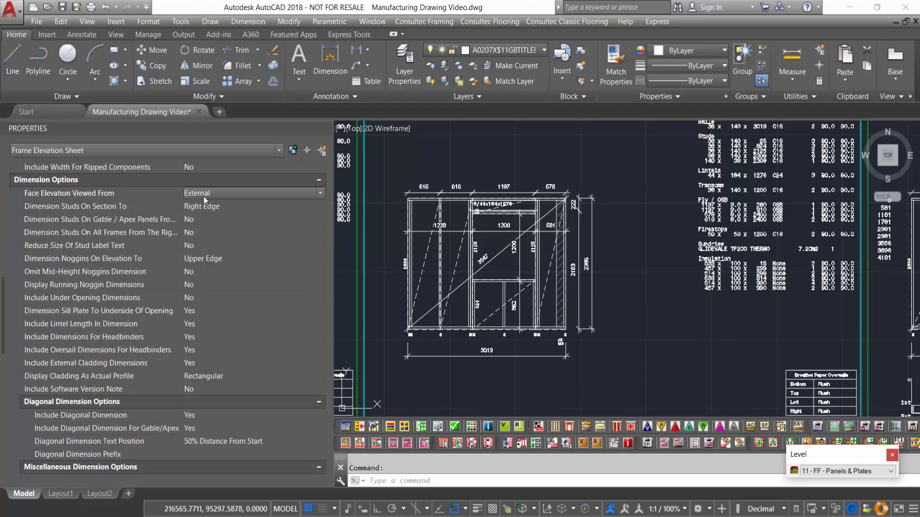
click(210, 194)
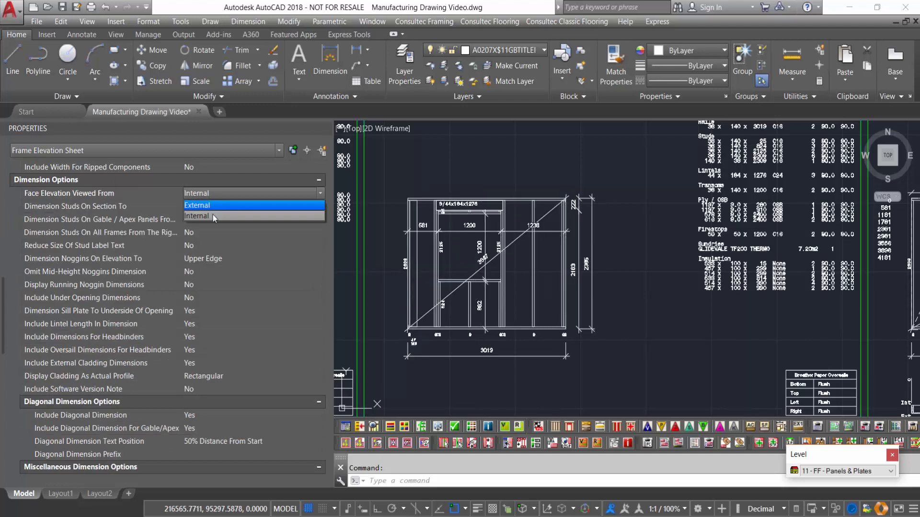
click(214, 216)
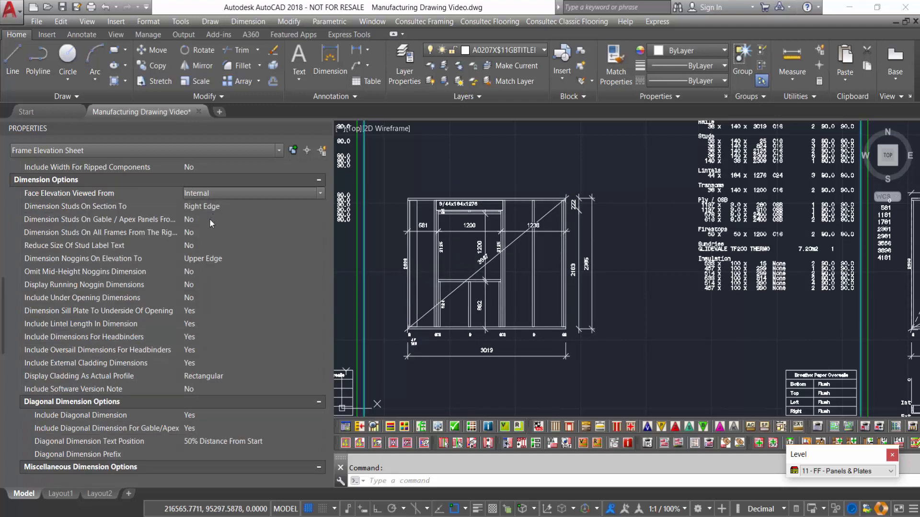
Step: Preview the elevation with Include Stud Lengths set to No and restore the option to Yes
scroll(213, 293, down, 6)
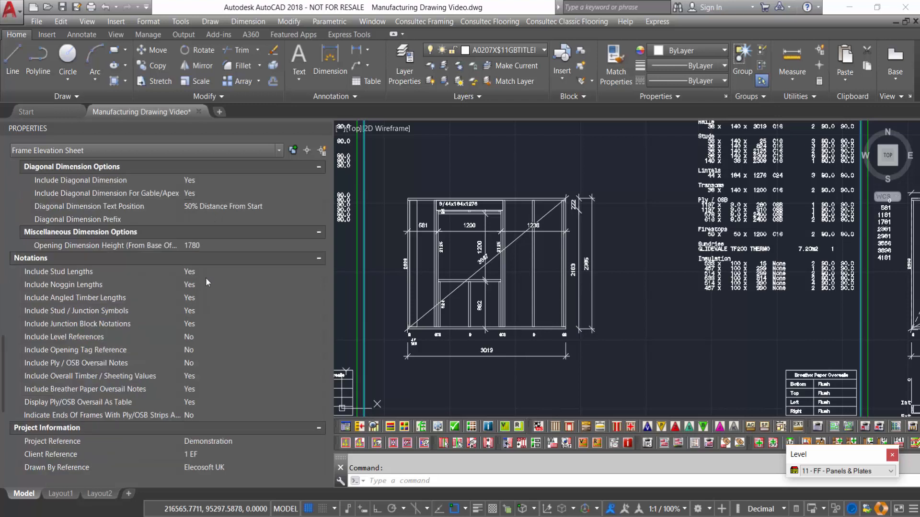
click(205, 272)
click(205, 272)
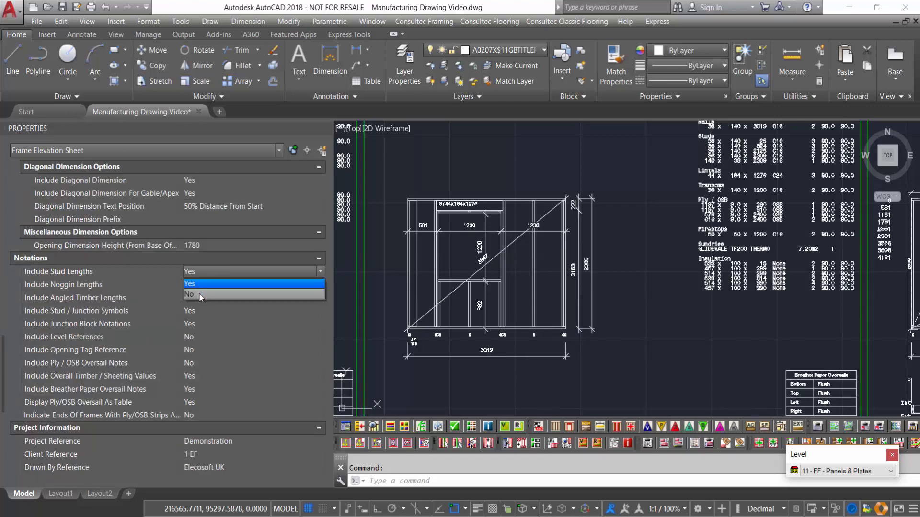
click(200, 296)
click(199, 272)
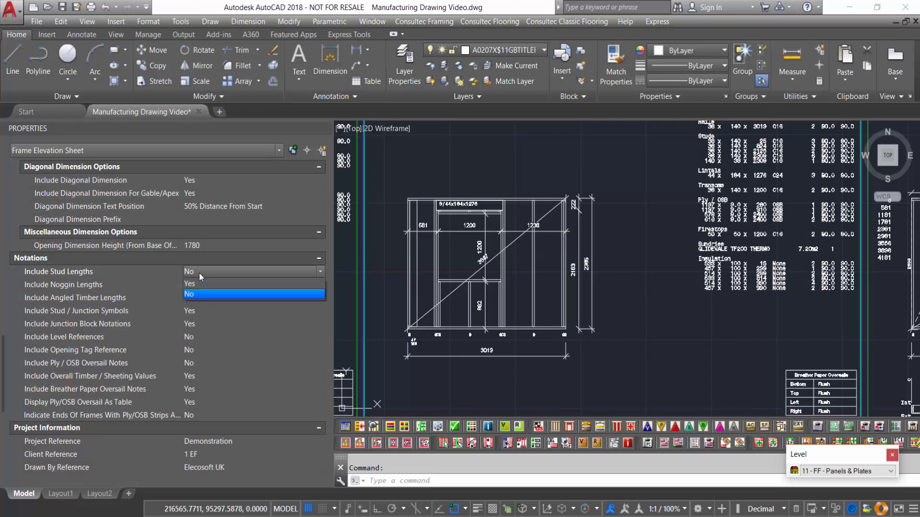
click(199, 286)
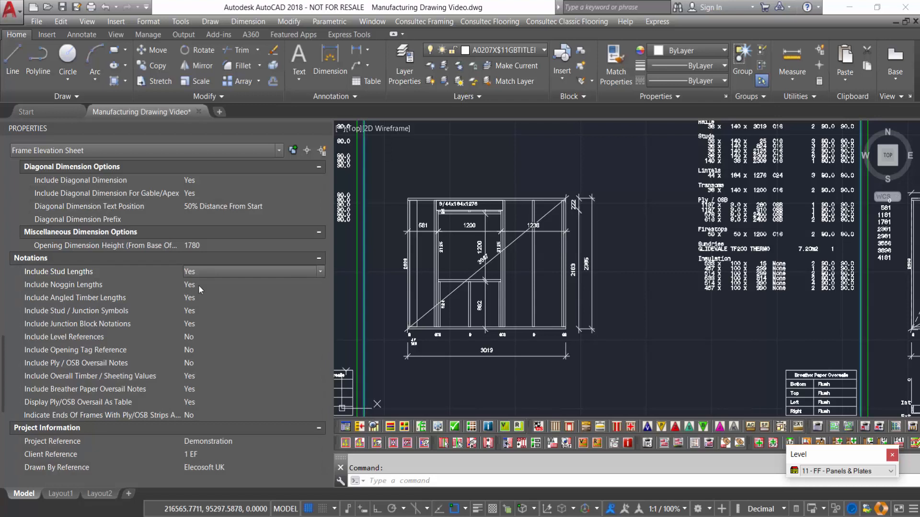
Step: Set Include Noggin Lengths to No for the selected elevation sheet
click(198, 285)
click(206, 286)
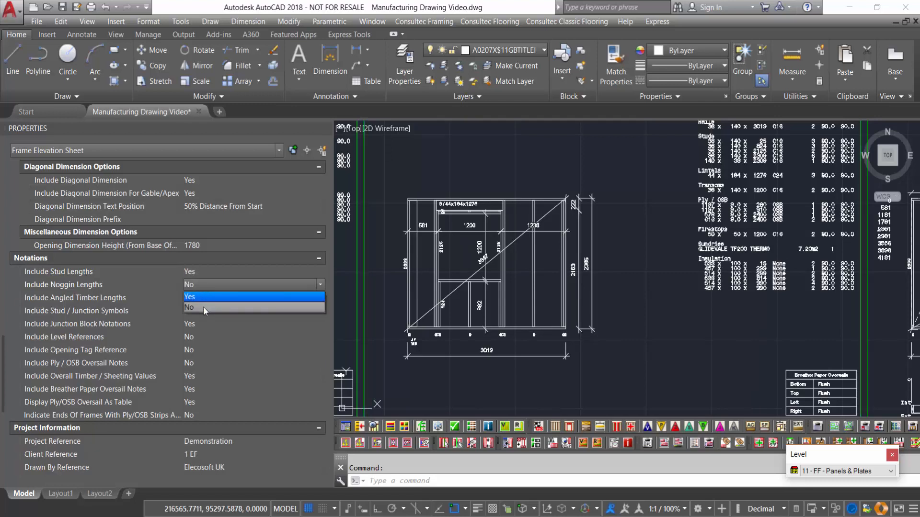
click(203, 307)
Step: Preview the No option for Include Stud / Junction Symbols and keep it at Yes
click(196, 310)
click(204, 310)
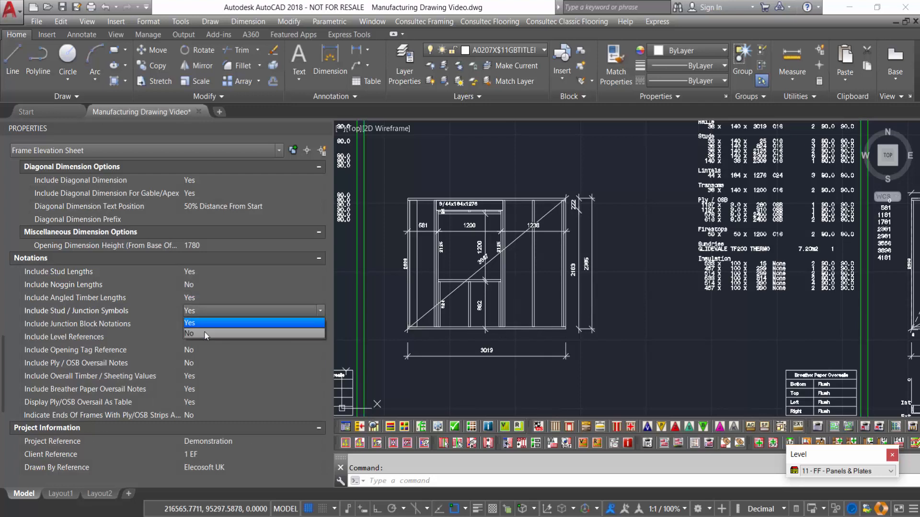
click(205, 323)
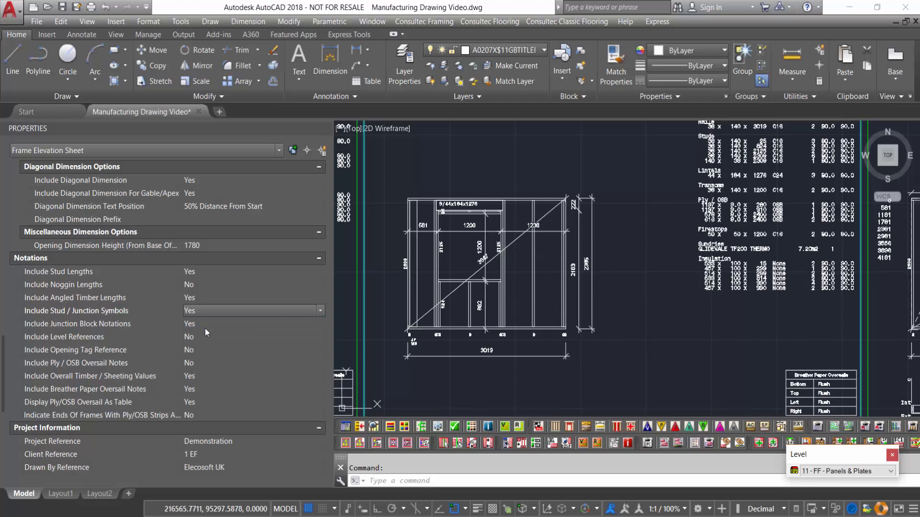
Step: Set Include Breather Paper Oversail Notes and Display Ply/OSB Oversail As Table to No
click(193, 387)
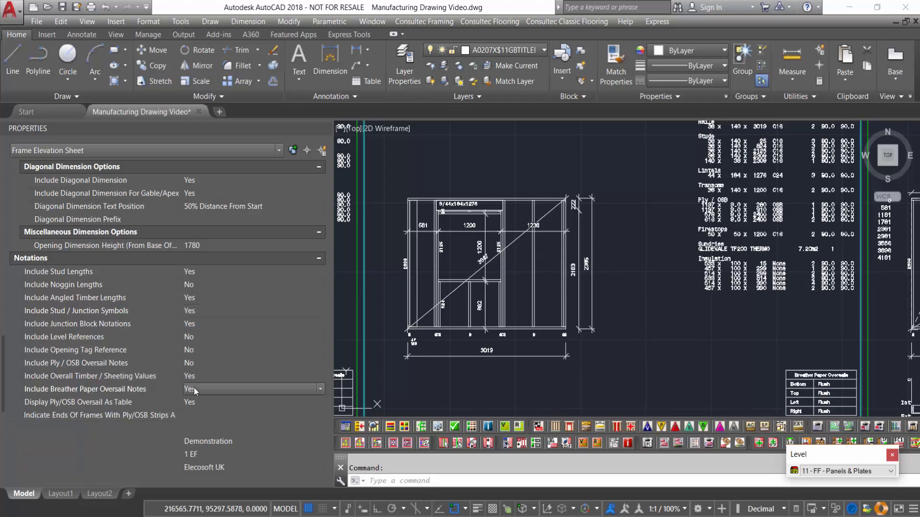
click(203, 387)
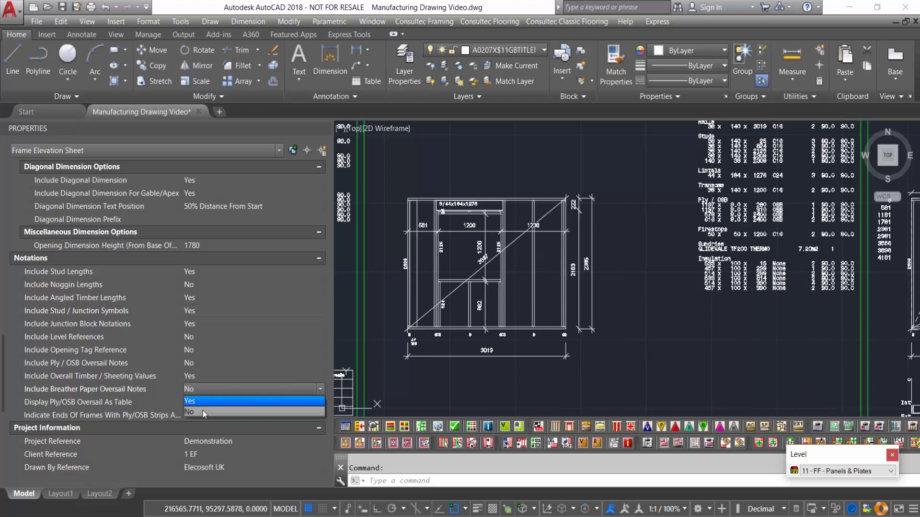
click(203, 412)
click(201, 404)
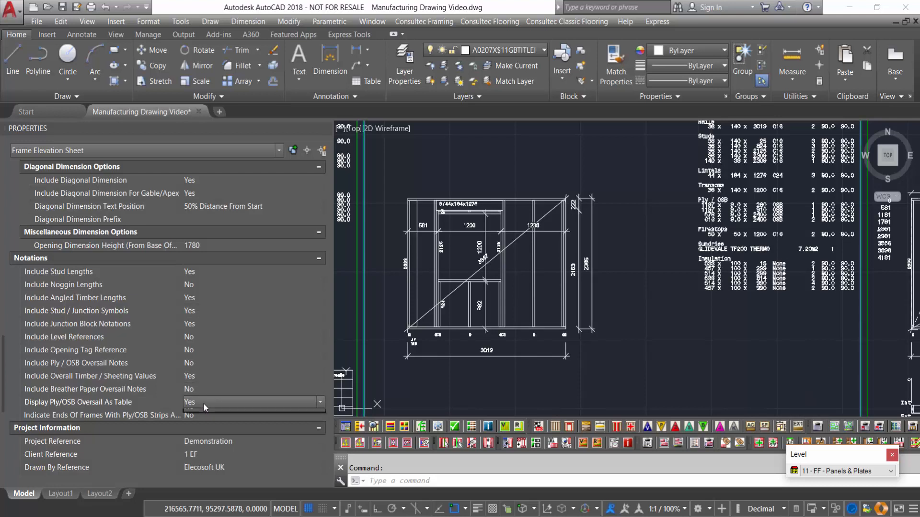
click(204, 403)
click(203, 425)
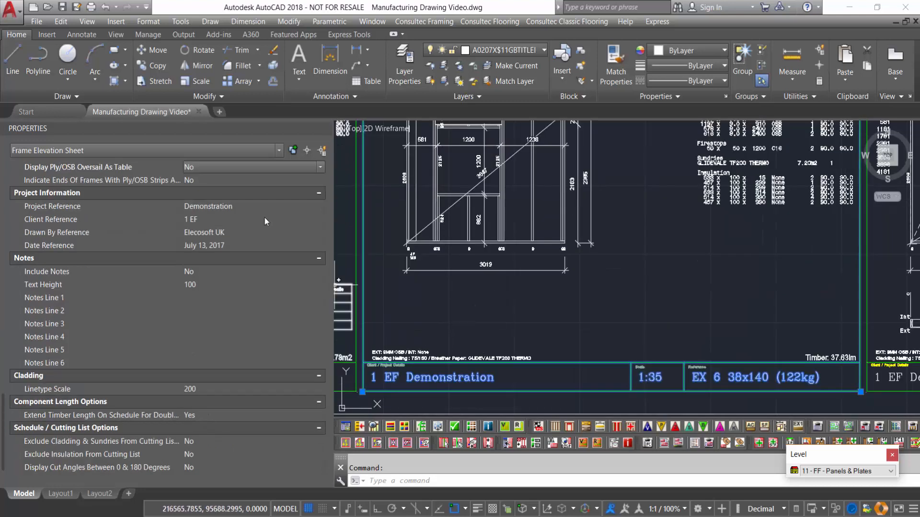
Step: Set the sheet's Project Reference to demo and its Client Reference to 2
click(243, 205)
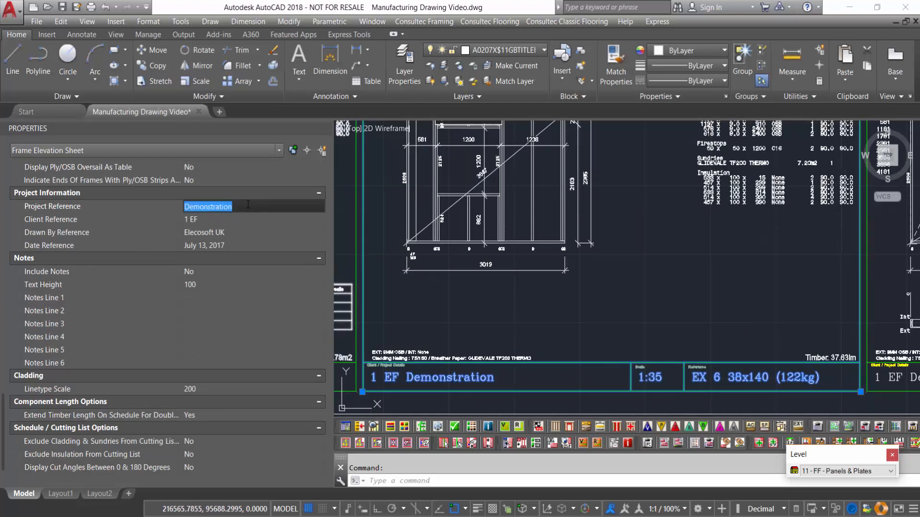
text(demo)
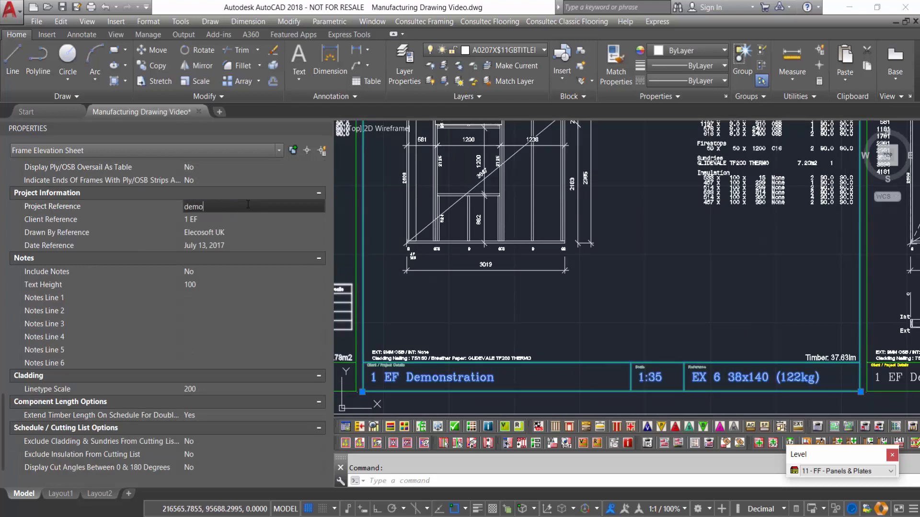
key(Tab)
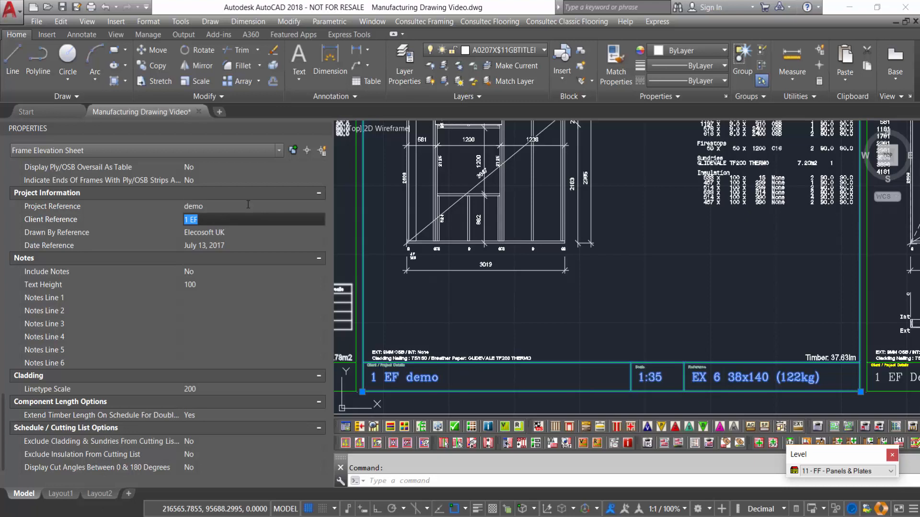
text(2)
click(245, 232)
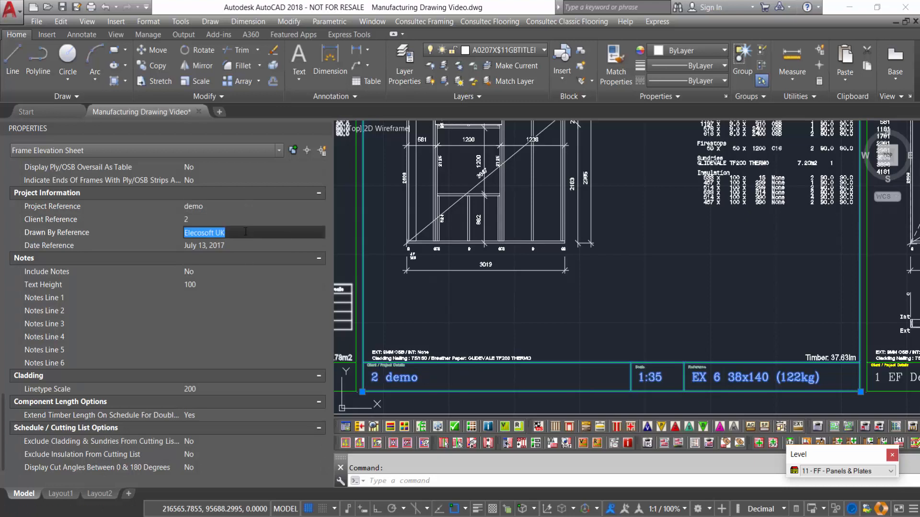
Step: Change the sheet's Date Reference to July 10, 2017
click(231, 245)
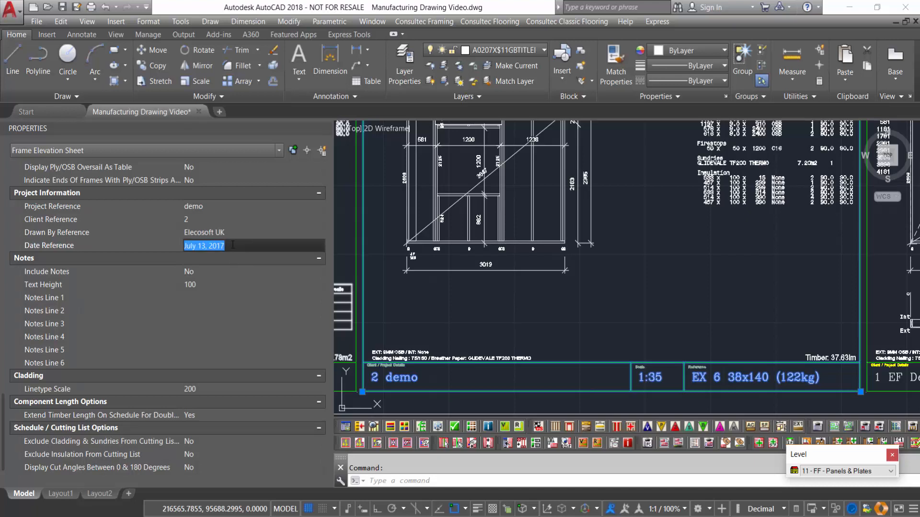
click(205, 245)
text(,)
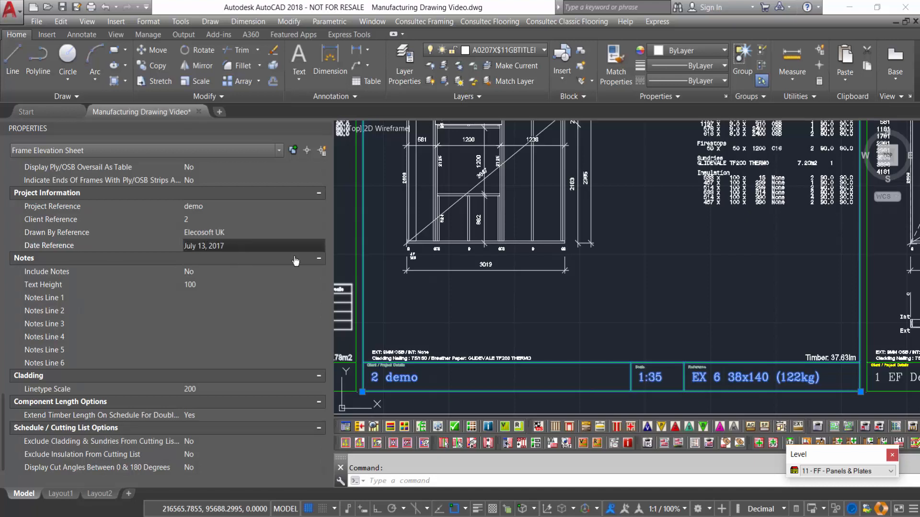
key(BackSpace)
key(BackSpace)
text(10)
Step: Set Include Notes to Yes and enter Demo as Notes Line 1 on the elevation sheet
click(211, 272)
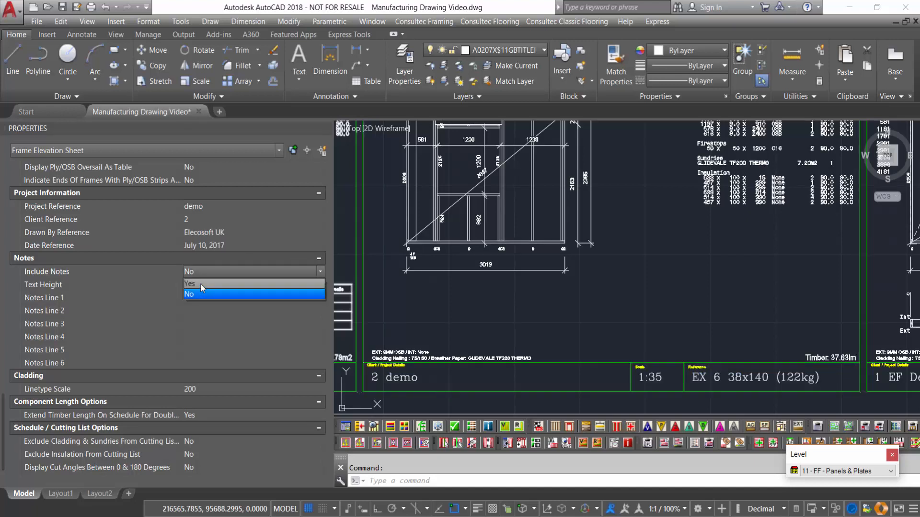
click(200, 284)
click(200, 298)
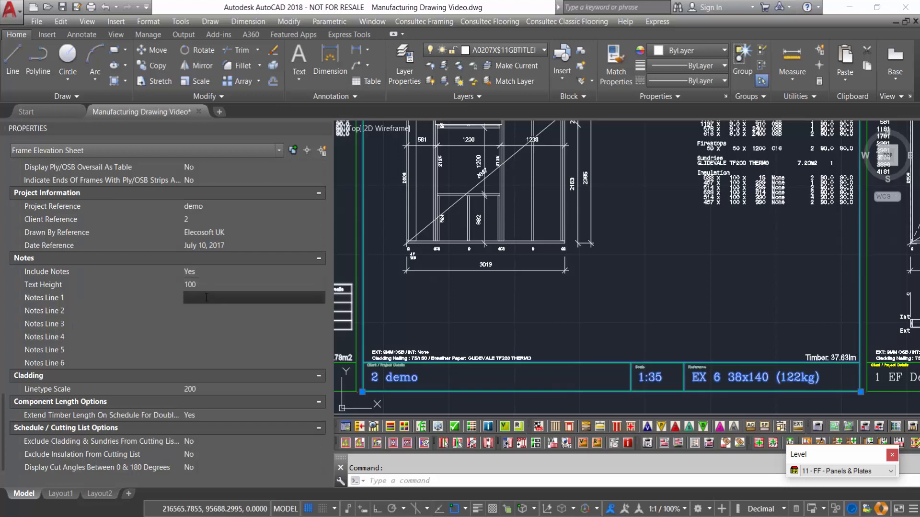
text(Demo)
click(400, 333)
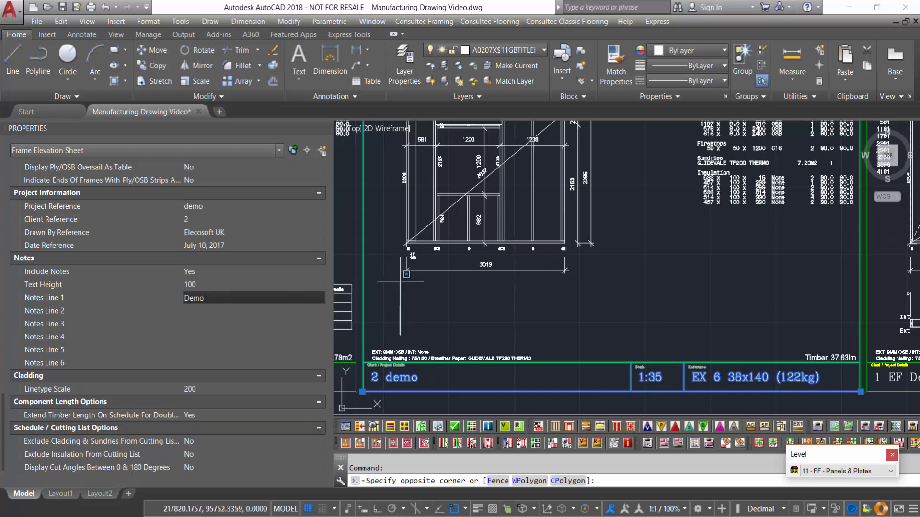
middle_drag(397, 242, 396, 385)
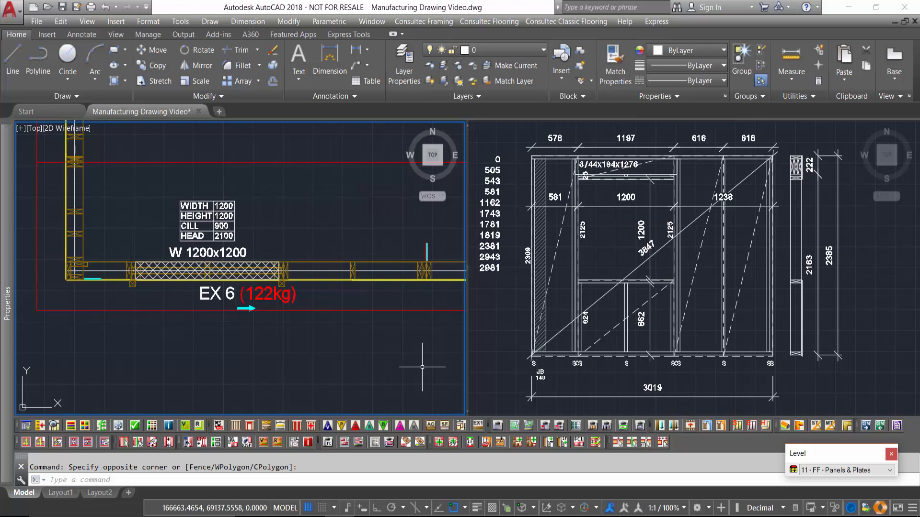
Step: Shorten frame EX 6 in the plan to 2419 mm by stretching its right end, and delete its W 1200x1200 window opening
click(392, 271)
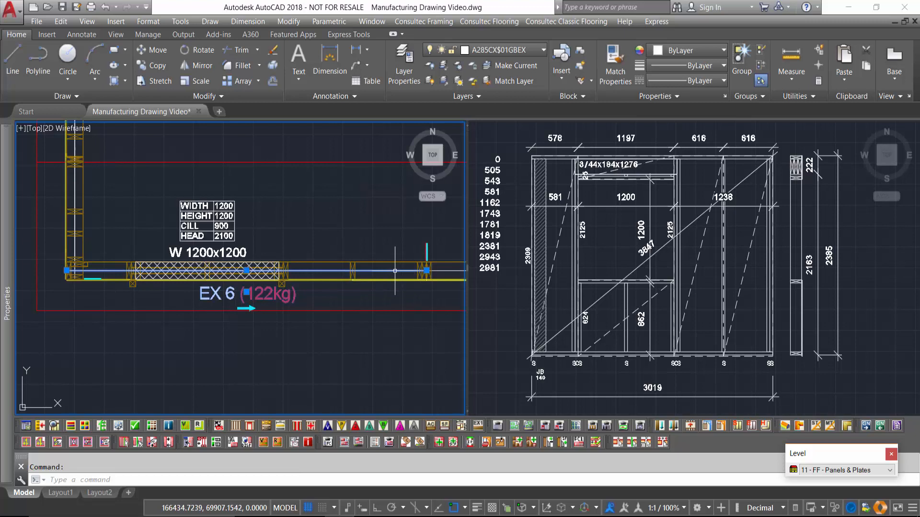
click(426, 270)
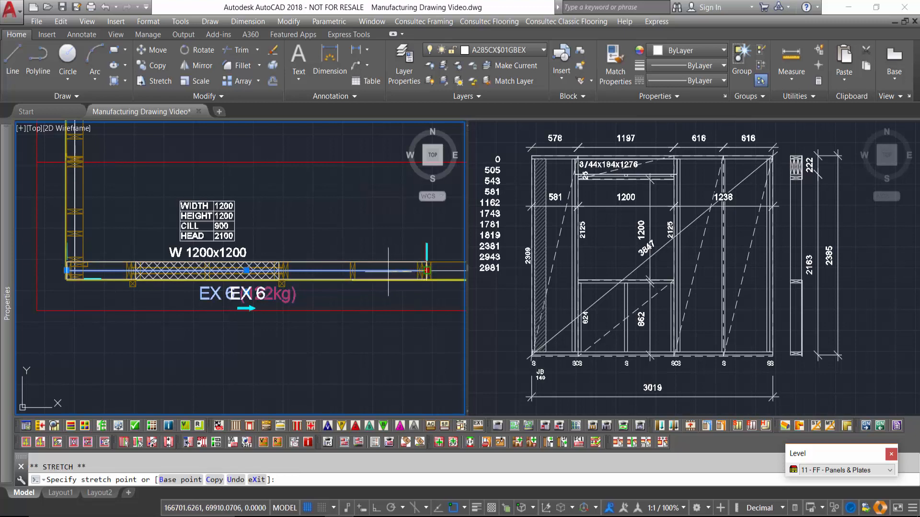
click(354, 271)
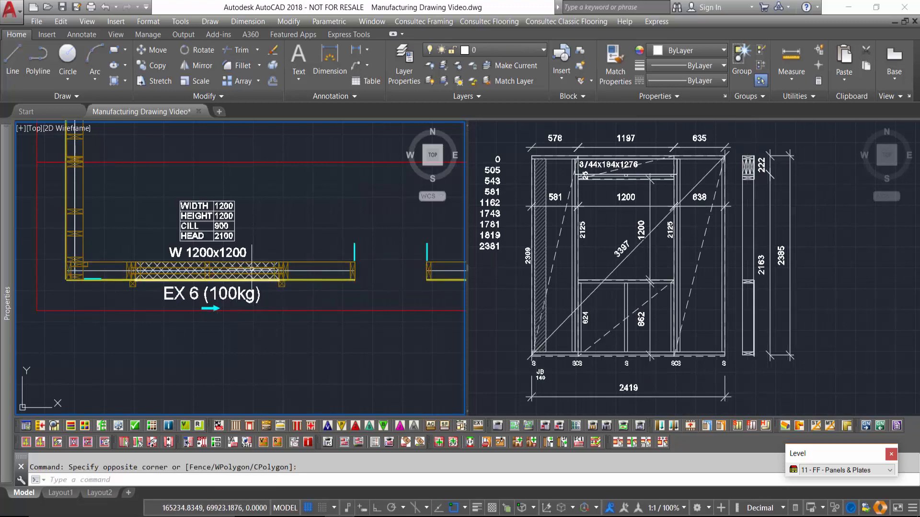
click(224, 237)
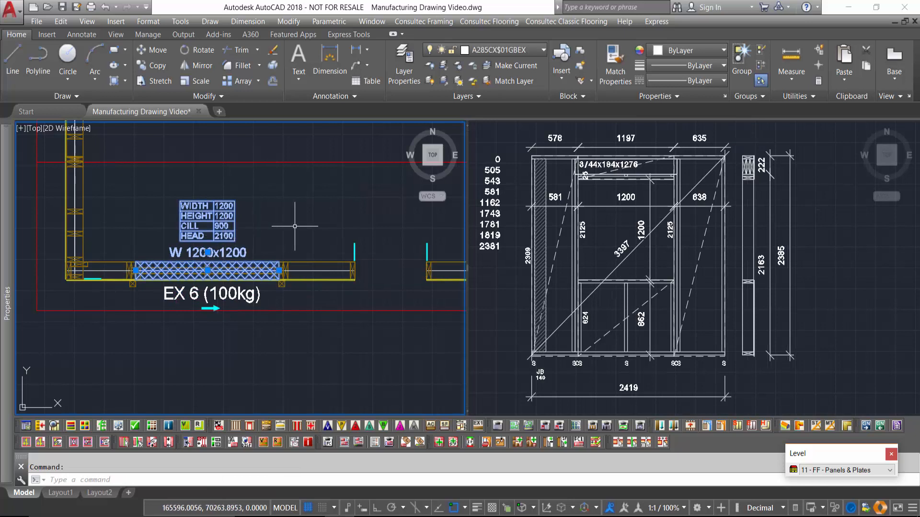
key(Delete)
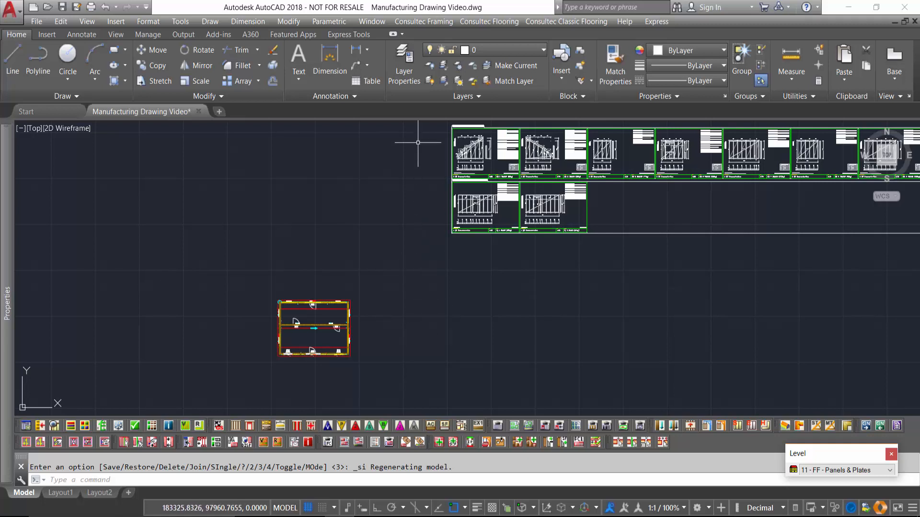
Step: Generate sub-assembly drawings for all levels with the Working Config settings, and place them below the existing frame elevation sheets
click(430, 22)
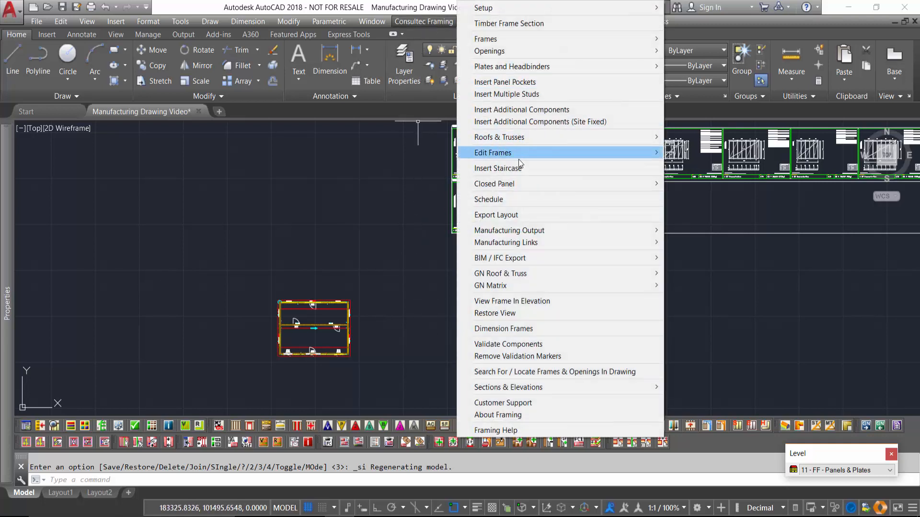
mouse_move(596, 230)
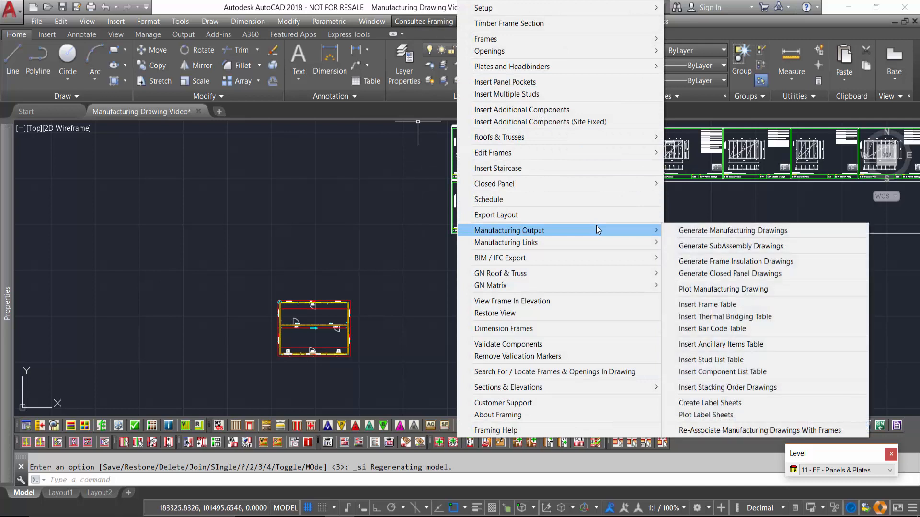
click(795, 246)
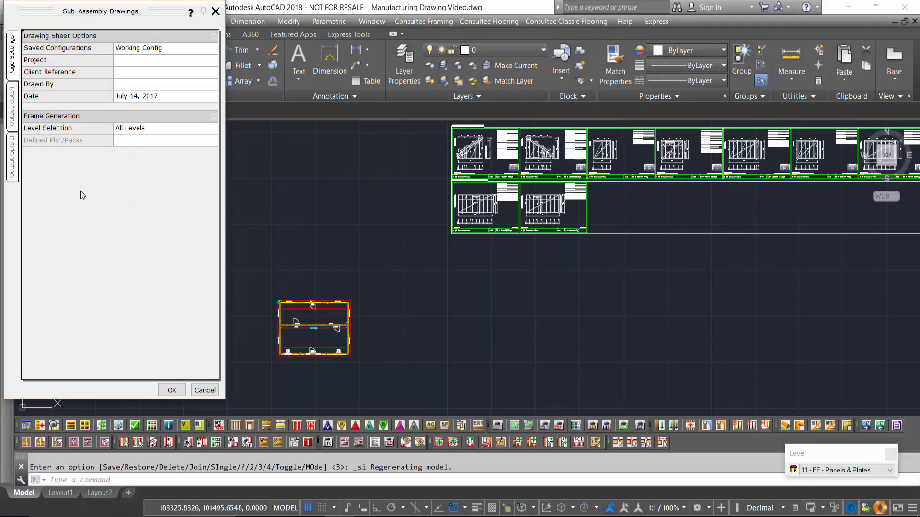
click(18, 113)
click(16, 145)
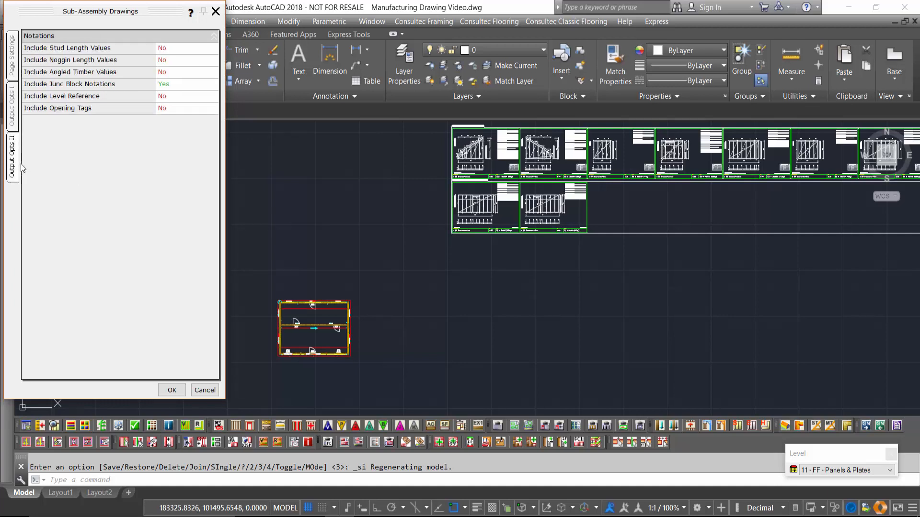
click(17, 126)
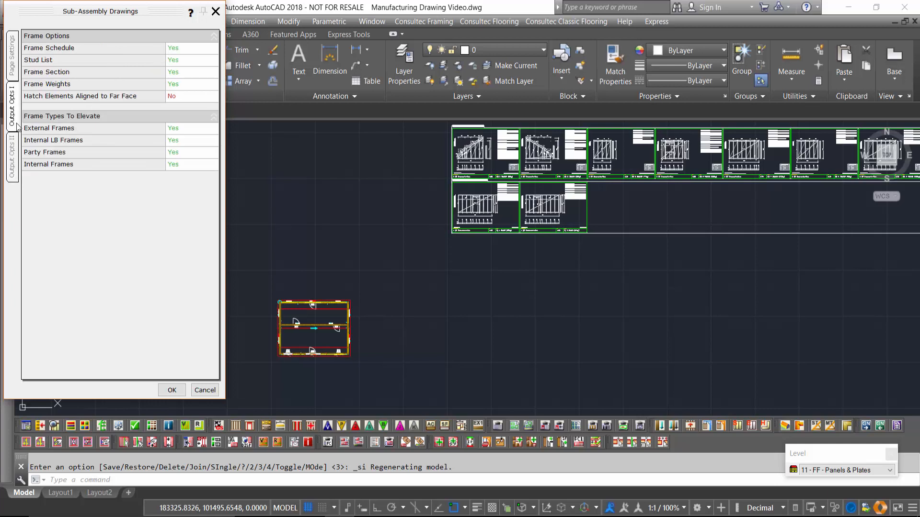
click(18, 79)
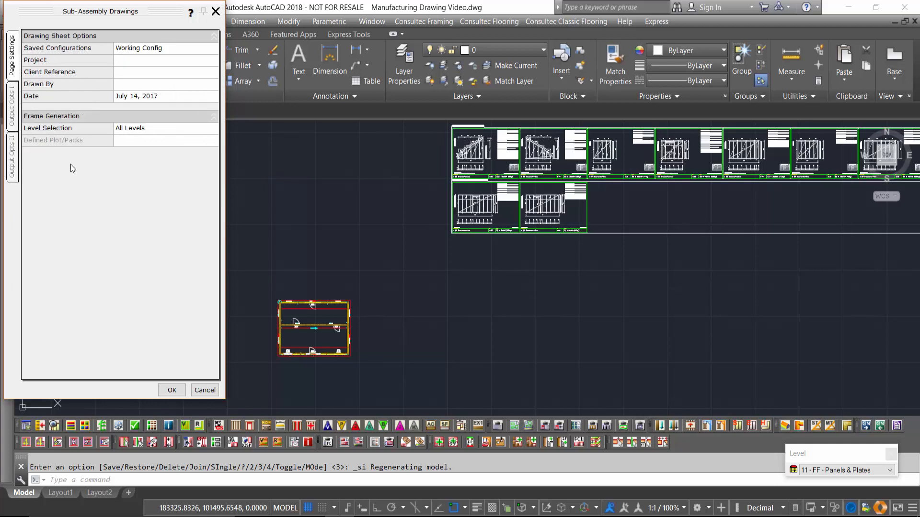
click(171, 389)
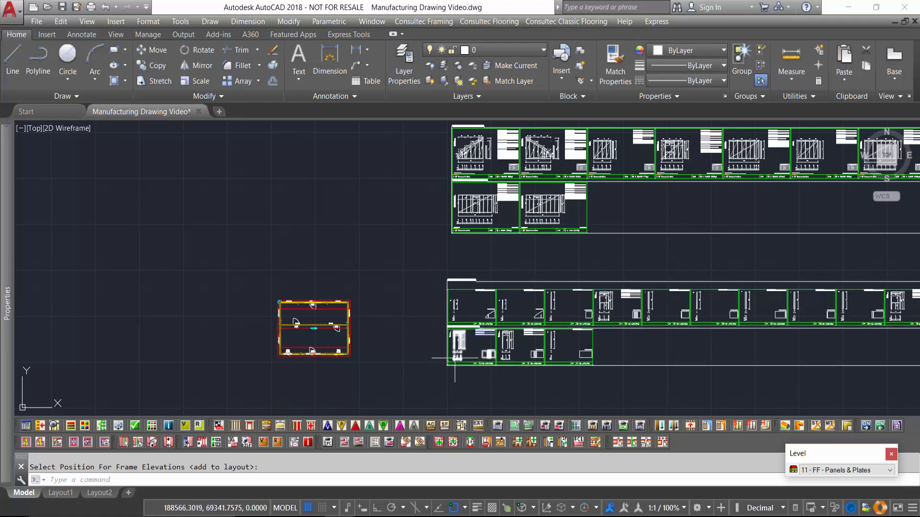
Step: Examine the Internal LB sub-assembly sheet for IL 1, including its dimensions and the hatched assembly position diagram
scroll(454, 357, up, 10)
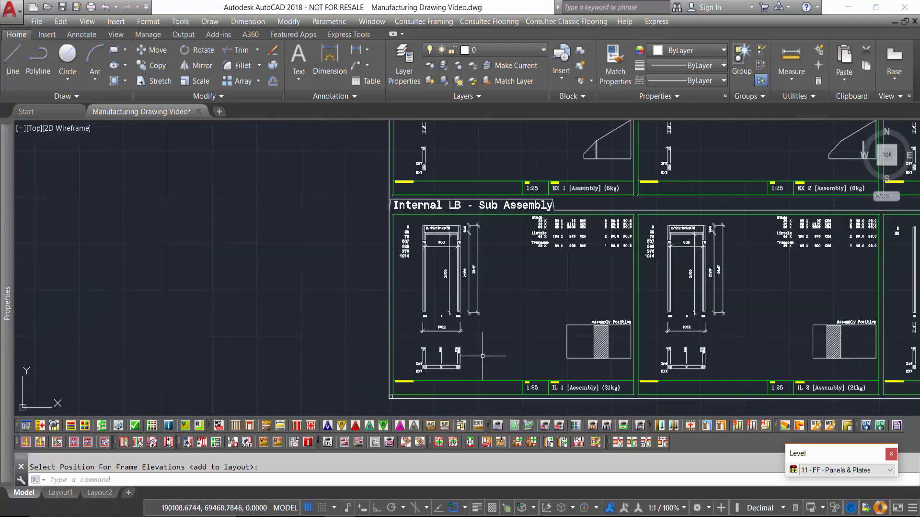
middle_drag(459, 382, 452, 257)
scroll(610, 347, up, 2)
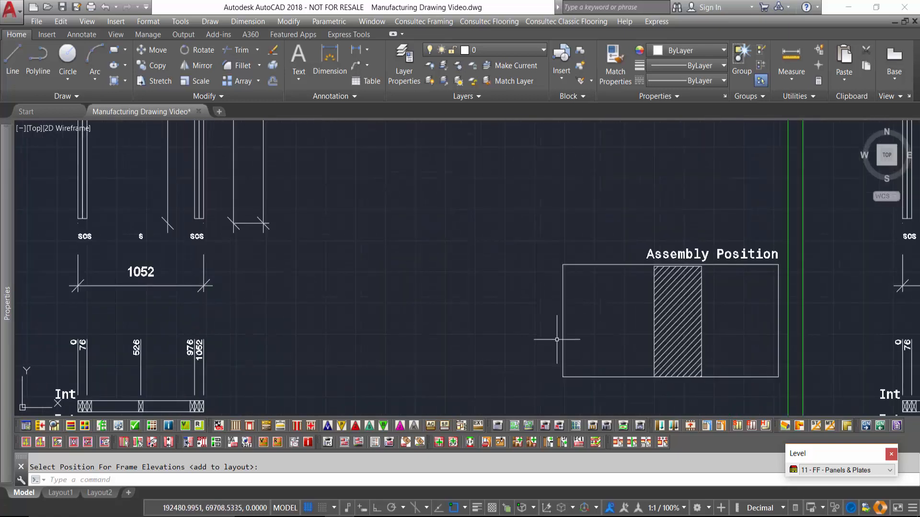
scroll(431, 328, down, 4)
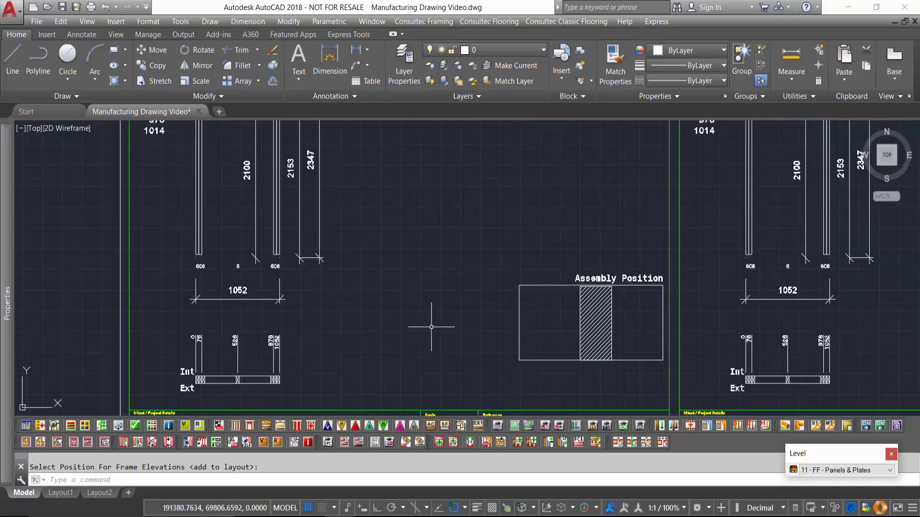
scroll(431, 327, down, 2)
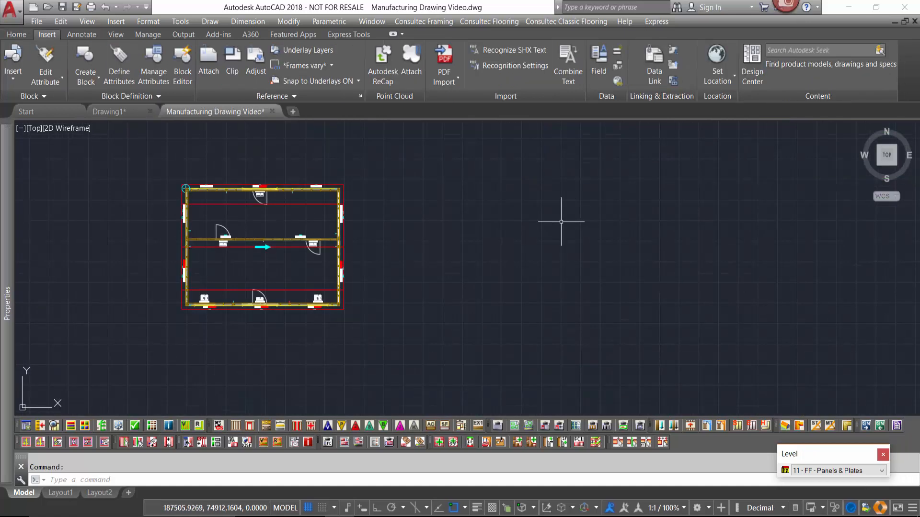
Step: Generate frame insulation drawings for all frames on all levels, using A4 Landscape (1:35) sheets, and place them beside the house plan
click(478, 226)
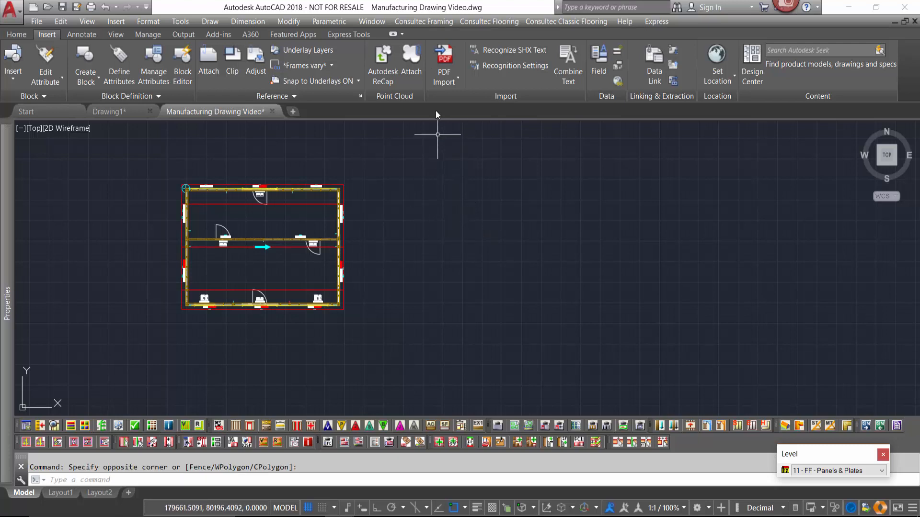
click(433, 23)
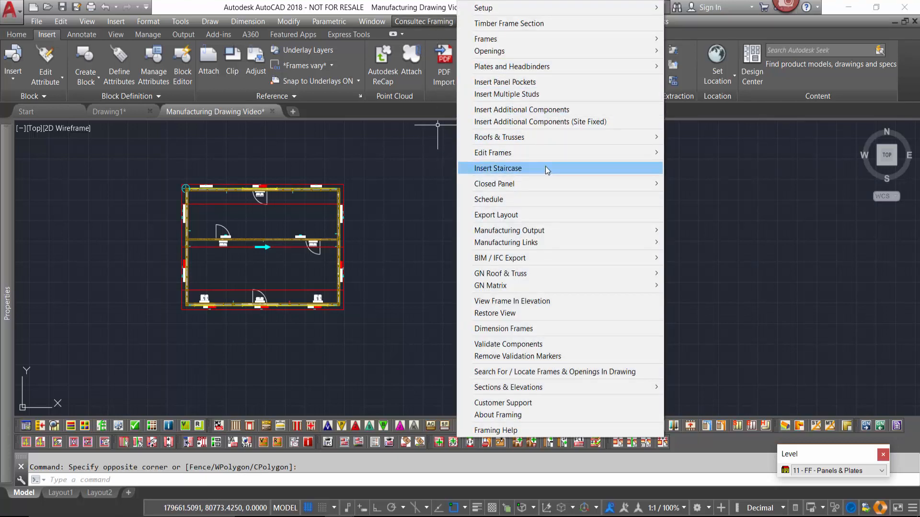
mouse_move(587, 233)
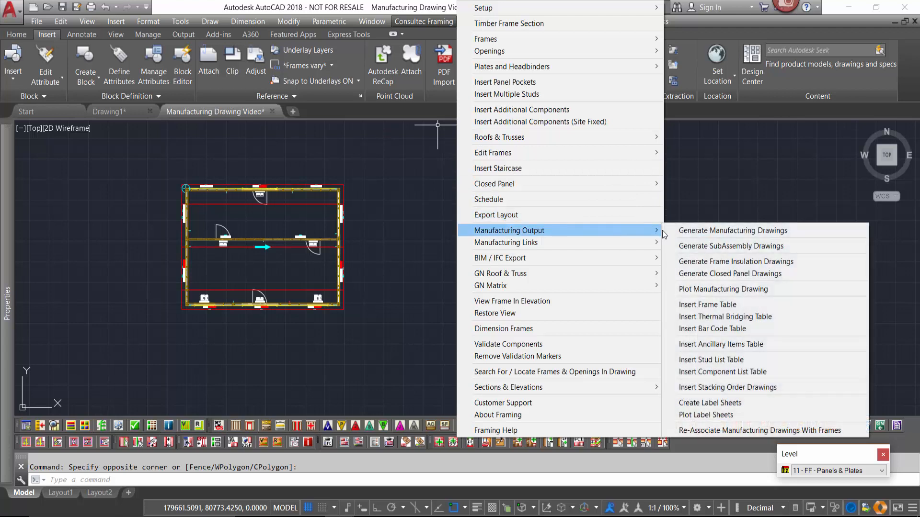
click(812, 264)
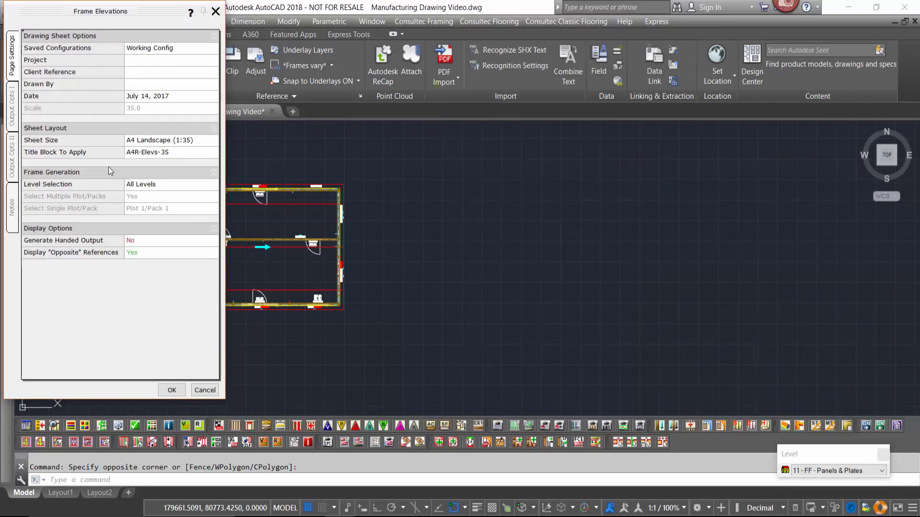
click(19, 103)
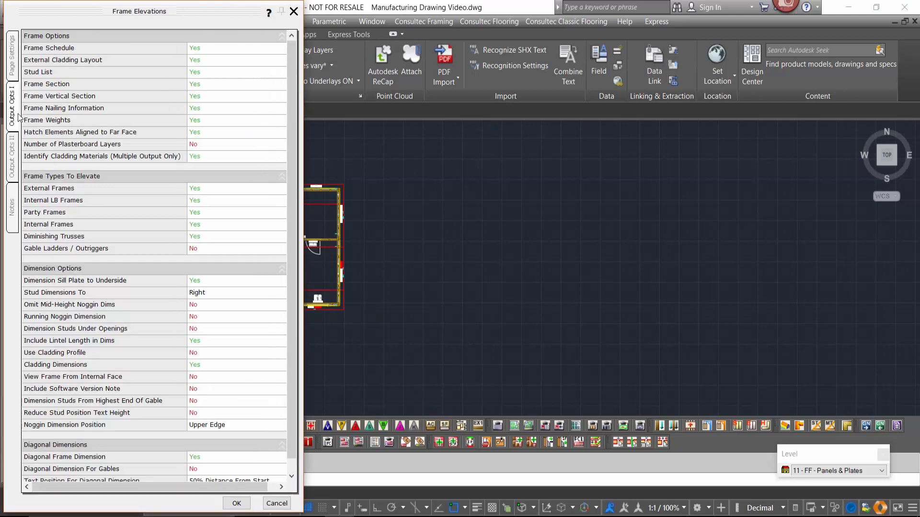
click(19, 152)
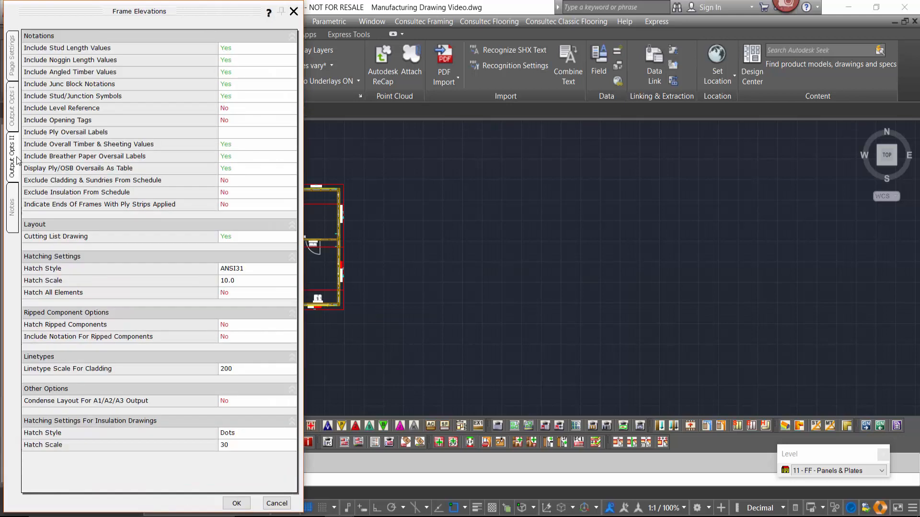
click(17, 202)
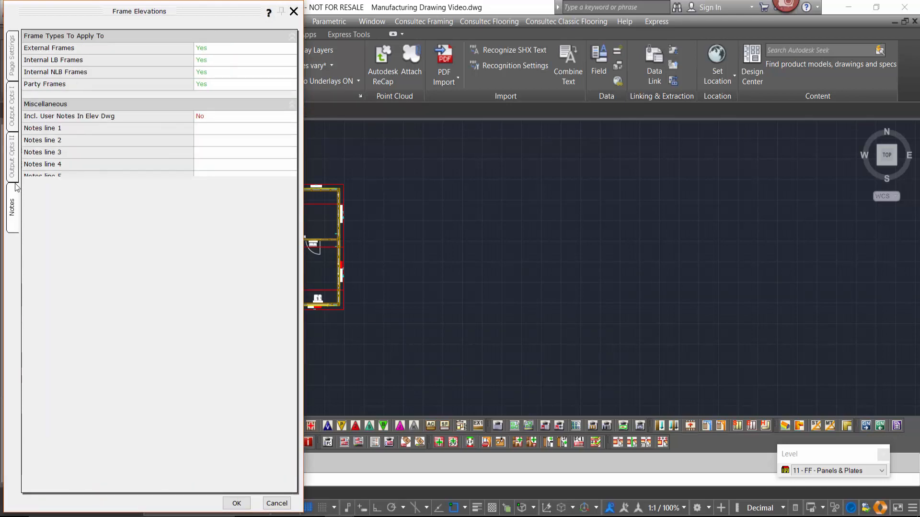
click(17, 77)
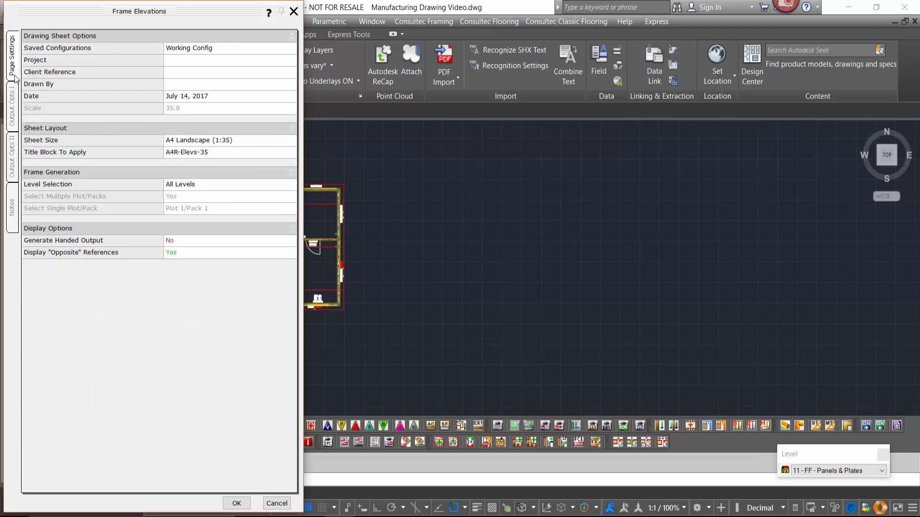
click(237, 503)
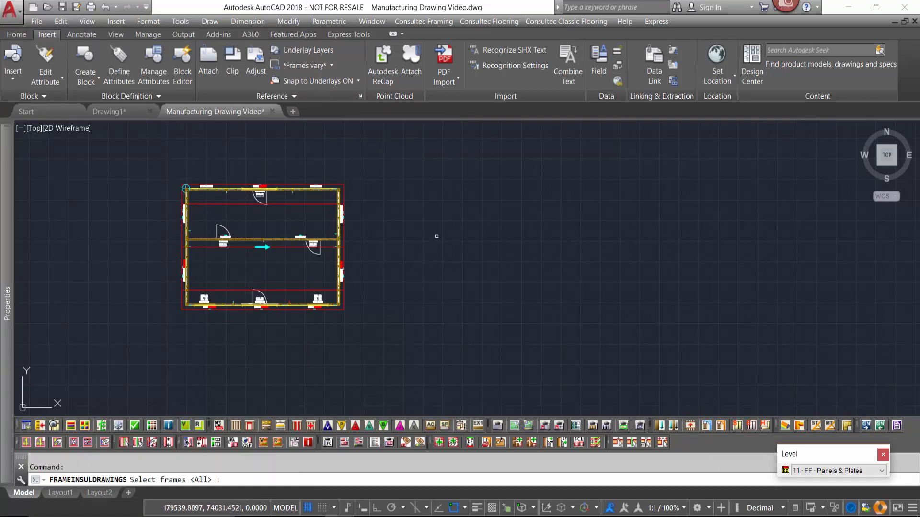
key(Return)
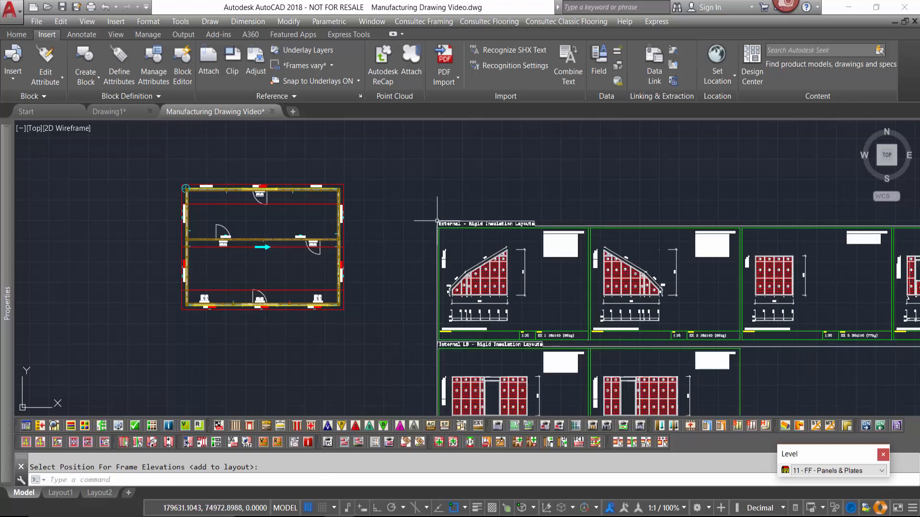
click(437, 221)
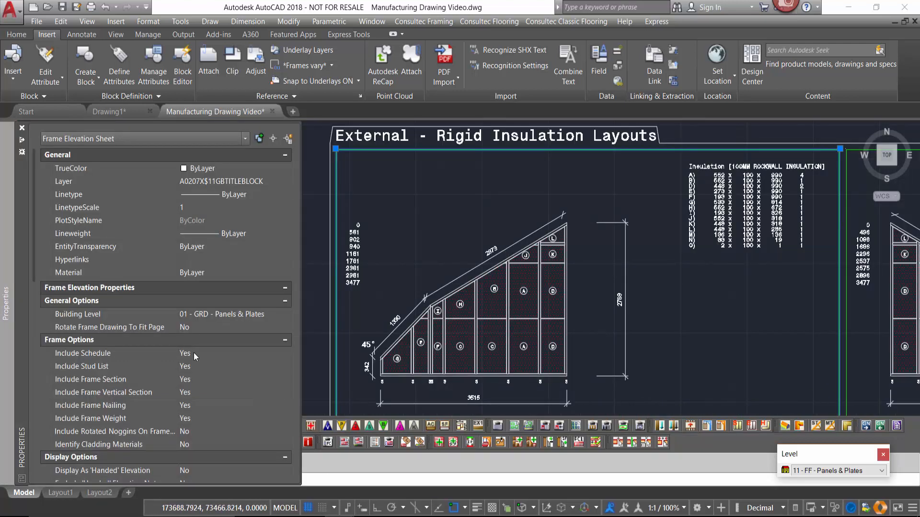
Step: Set Include Schedule to No for the first external rigid insulation sheet
click(194, 352)
click(199, 355)
click(197, 375)
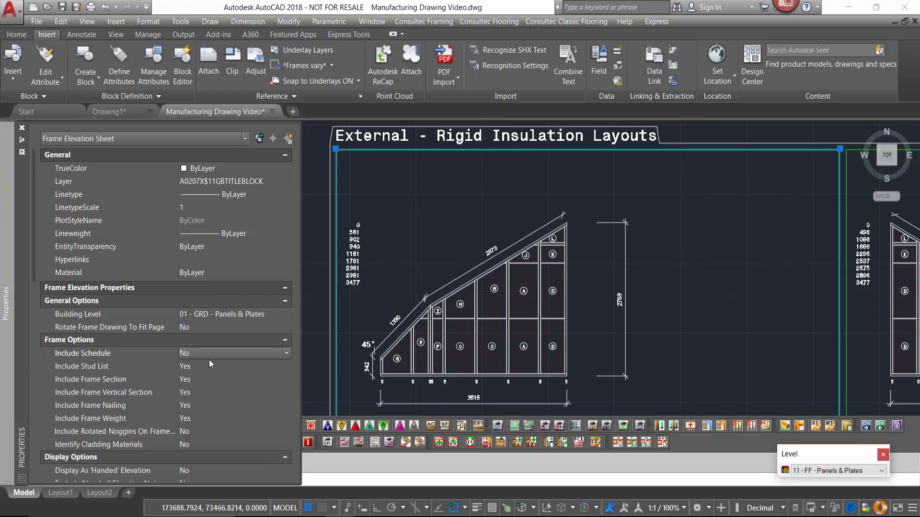
Step: Change the insulation sheet's Hatch Style to ANSI34 and its Hatch Scale to 20
scroll(209, 361, down, 4)
click(206, 417)
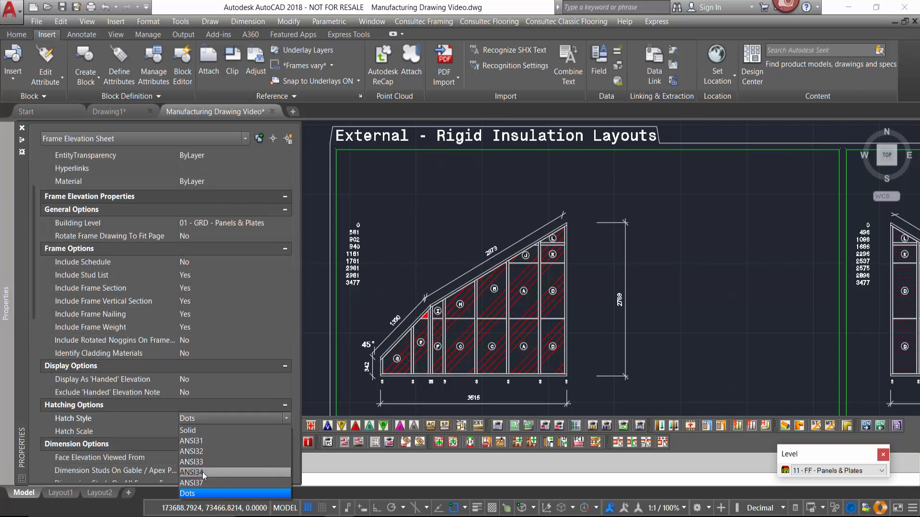
click(202, 472)
click(198, 432)
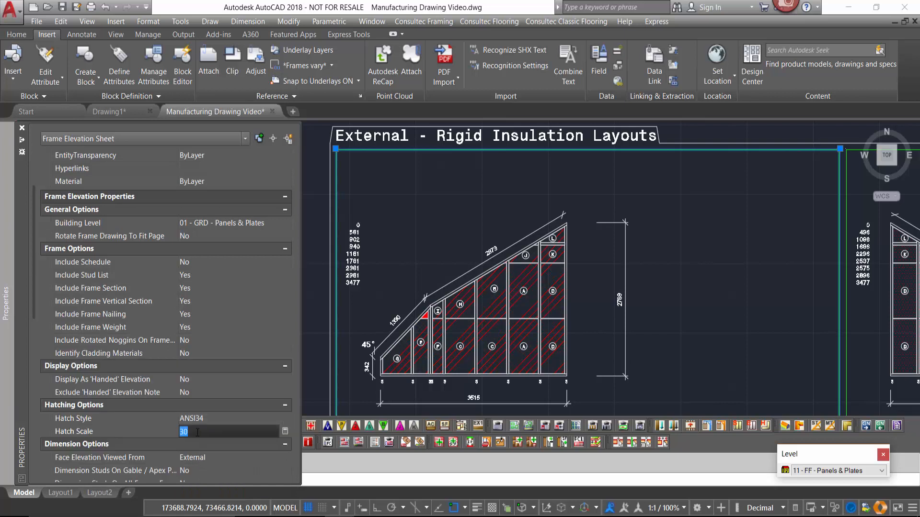
text(20)
key(Return)
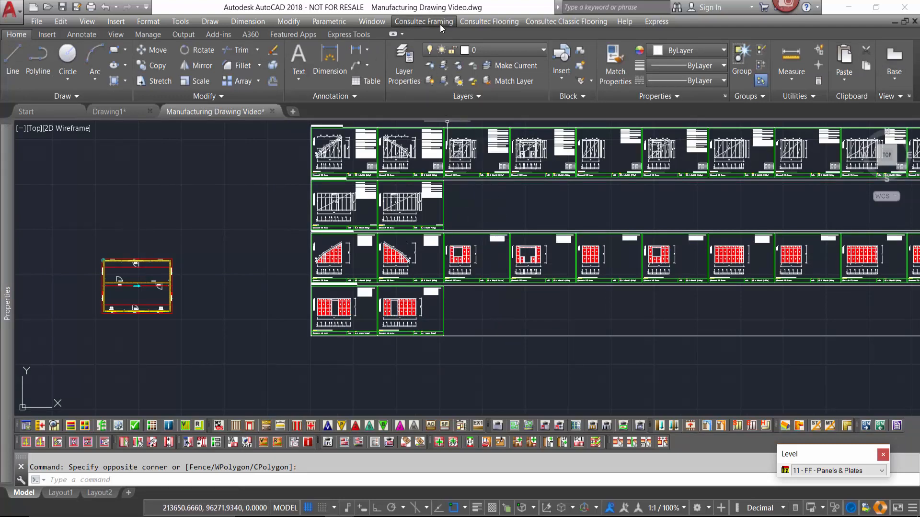
Step: Generate closed panel drawings for all frames on all levels with the Working Config settings, and place them below the insulation layouts
click(442, 28)
mouse_move(598, 235)
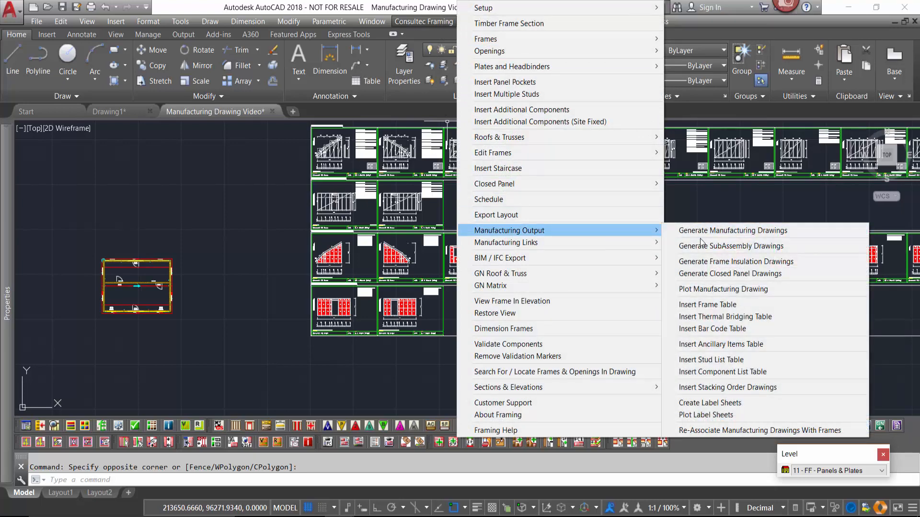
click(784, 276)
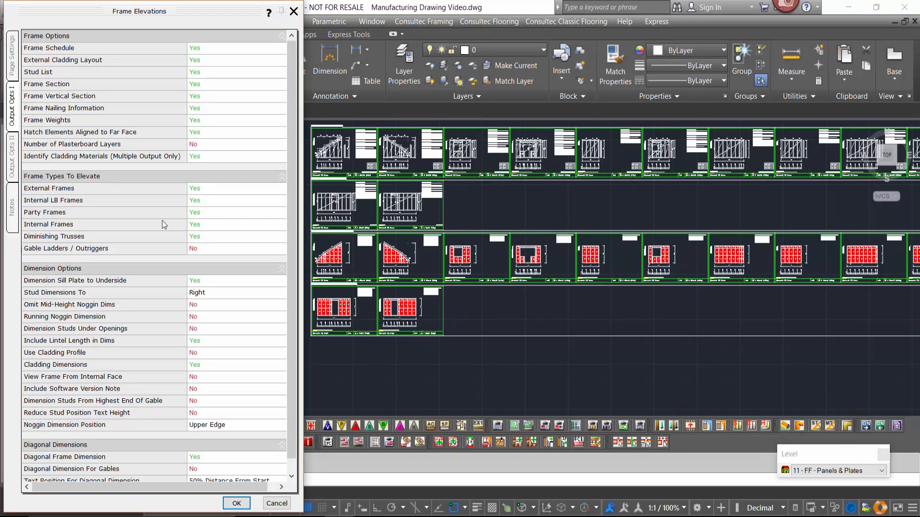
click(16, 67)
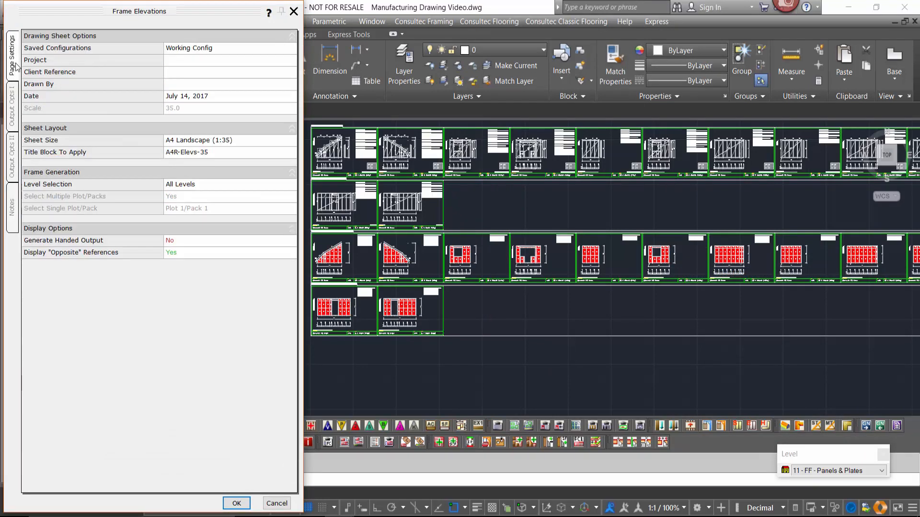
click(17, 98)
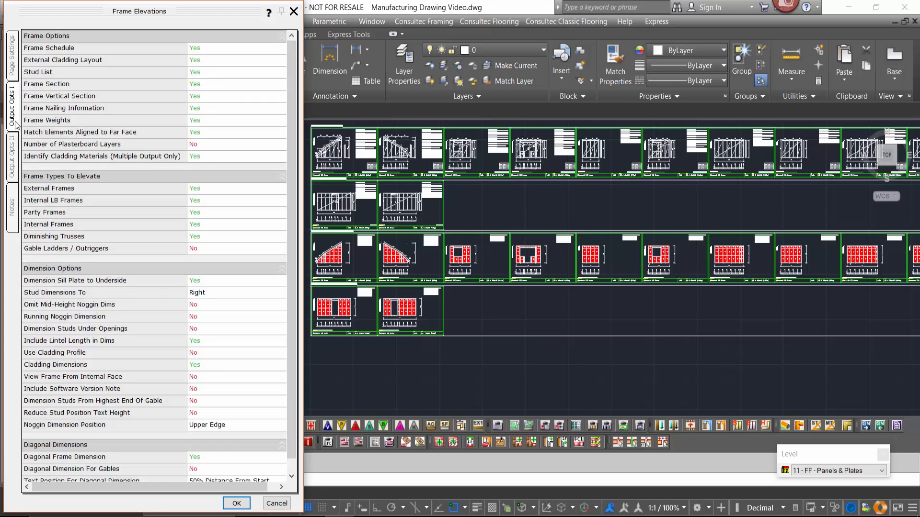
click(15, 143)
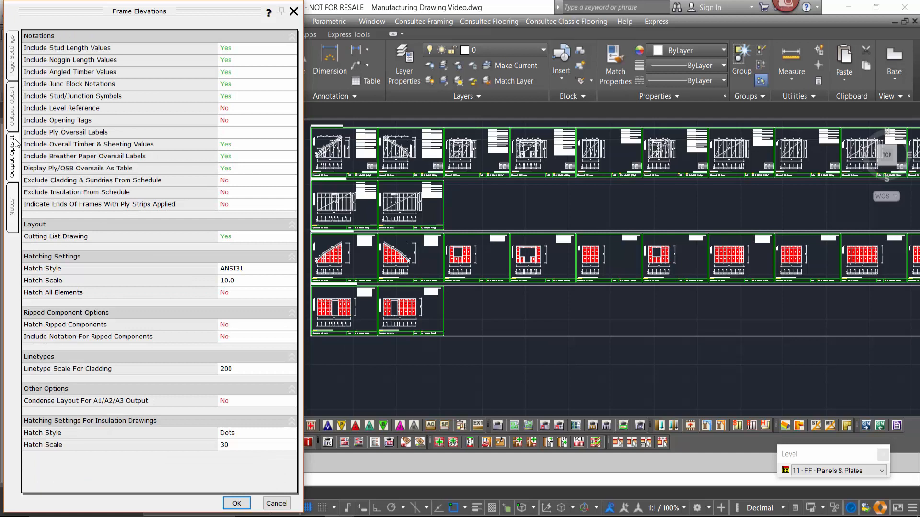
click(14, 199)
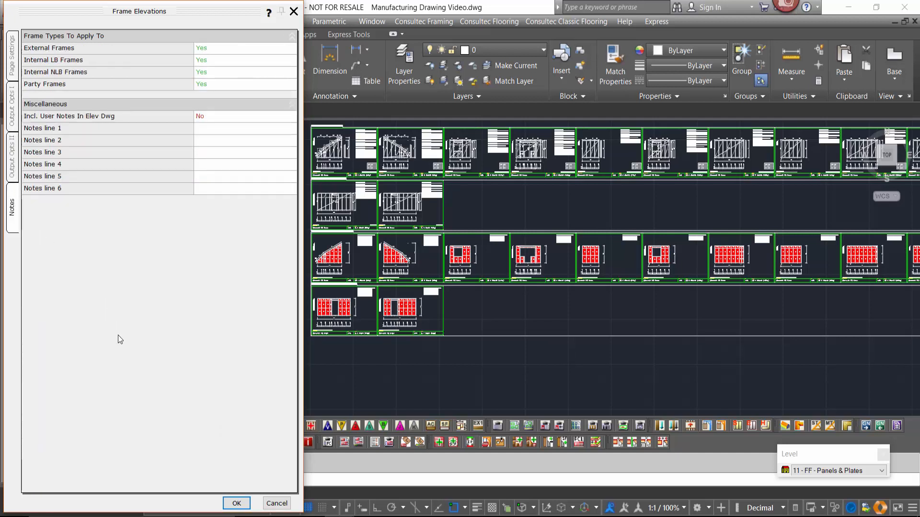
click(236, 503)
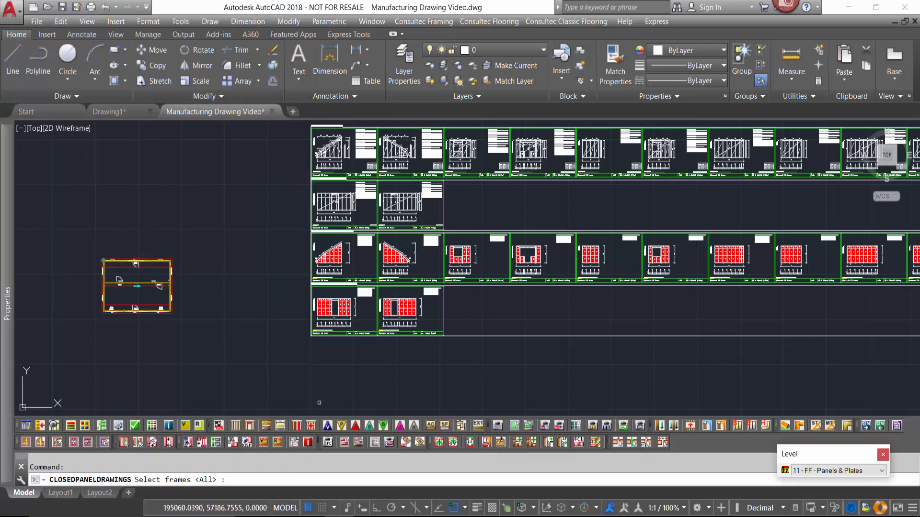
mouse_move(319, 402)
middle_down()
mouse_move(319, 365)
mouse_move(373, 339)
mouse_move(390, 311)
middle_up()
key(Return)
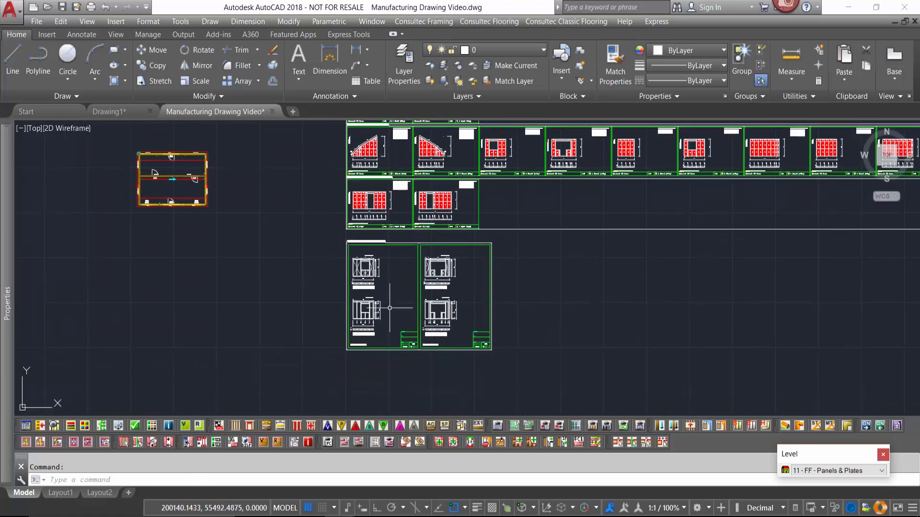
scroll(390, 308, up, 5)
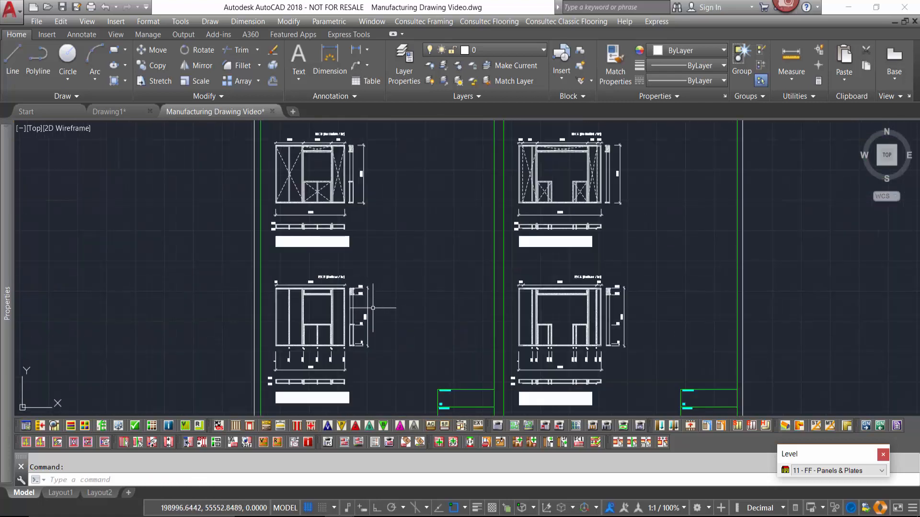
scroll(371, 287, up, 2)
scroll(381, 251, up, 2)
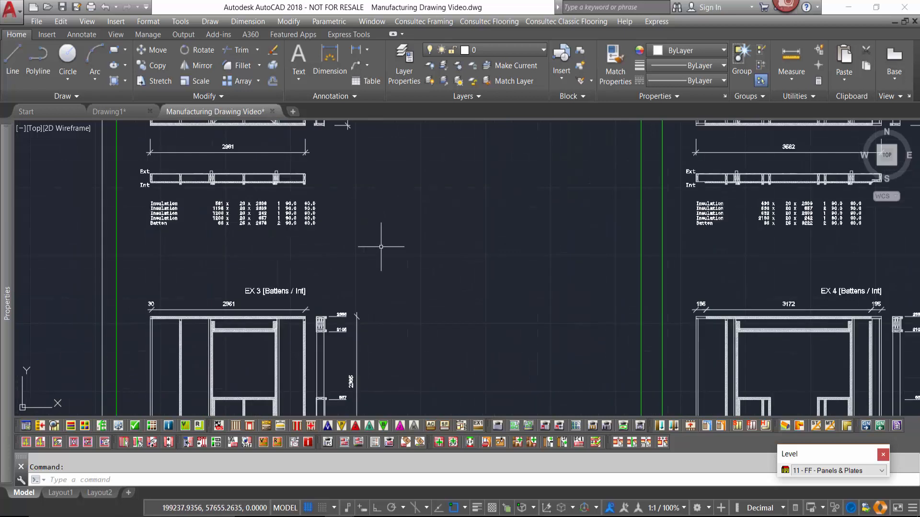
mouse_move(380, 247)
middle_down()
mouse_move(456, 375)
mouse_move(476, 356)
middle_up()
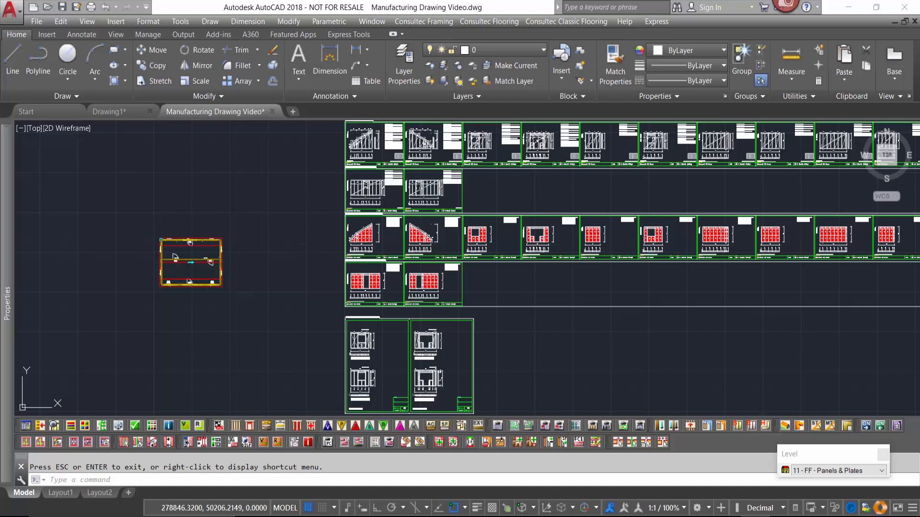
Step: Plot the manufacturing drawings for all levels to PDF with Working Config, Plot As Default Config and the monochrome.ctb plot style
key(Escape)
click(518, 338)
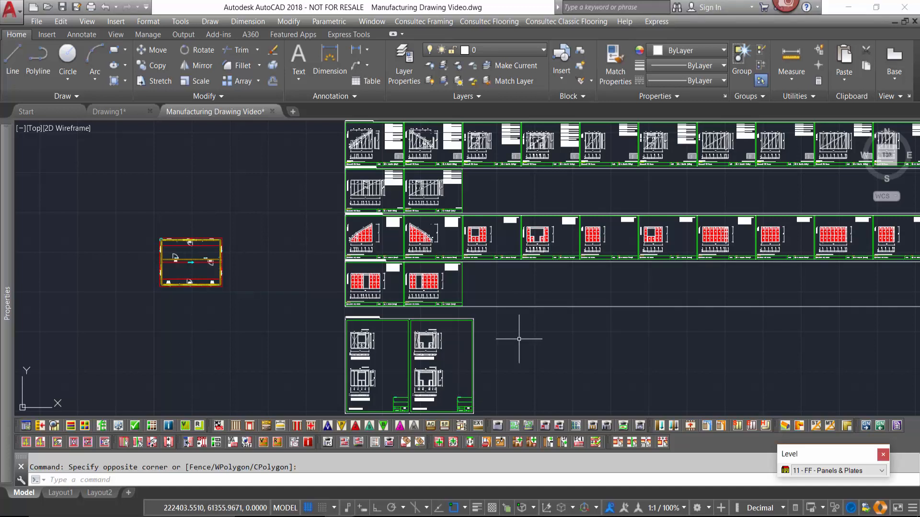
click(429, 23)
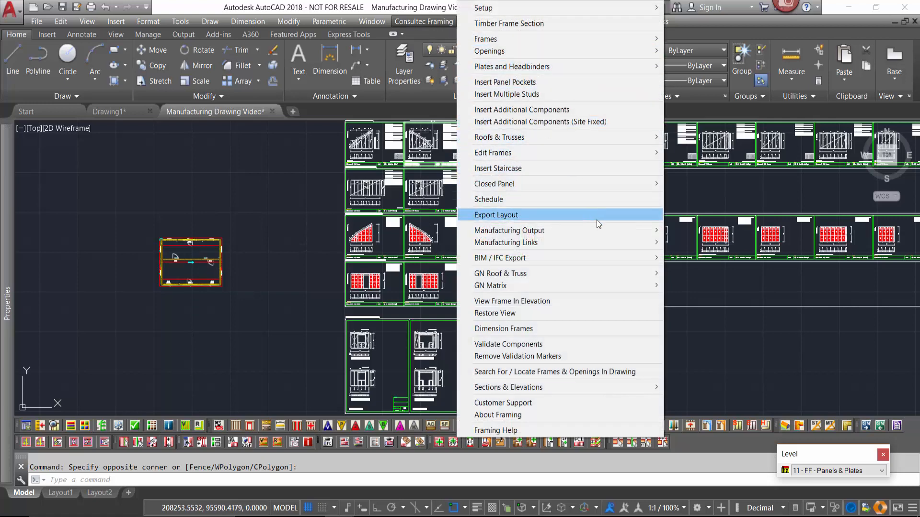
mouse_move(604, 231)
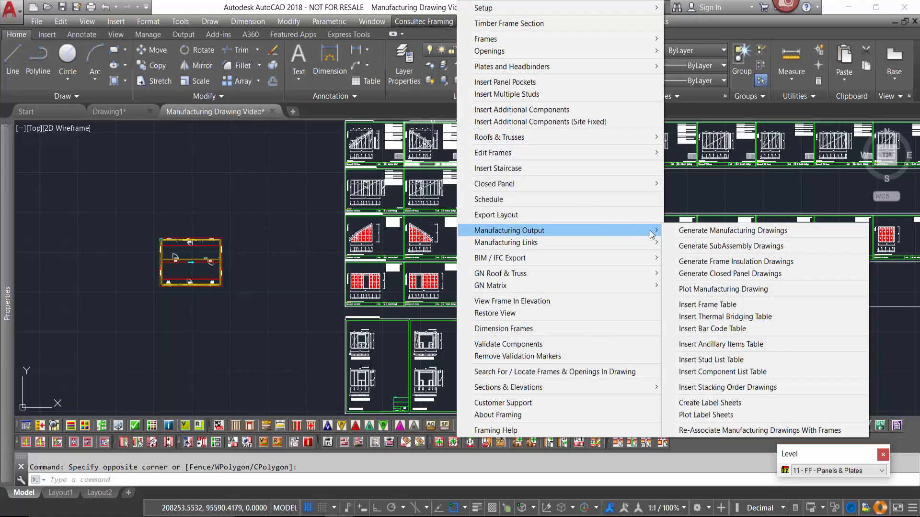
click(793, 287)
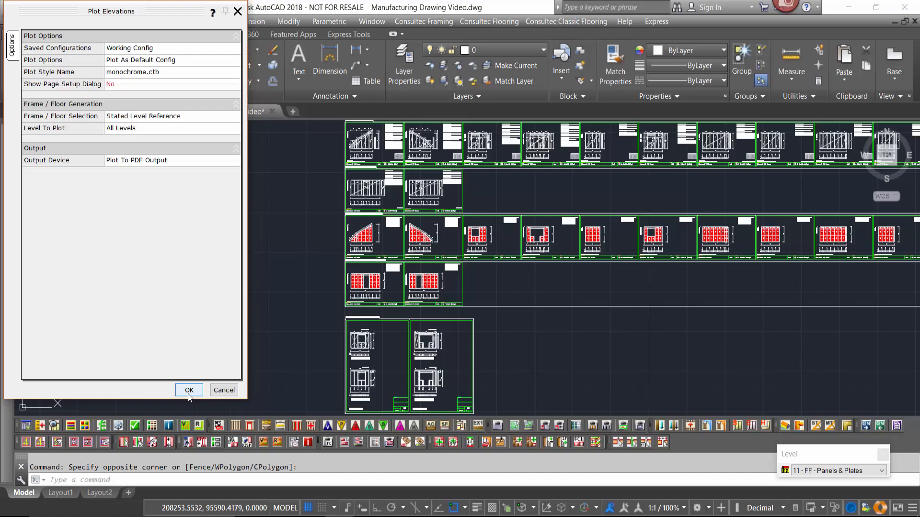
click(189, 390)
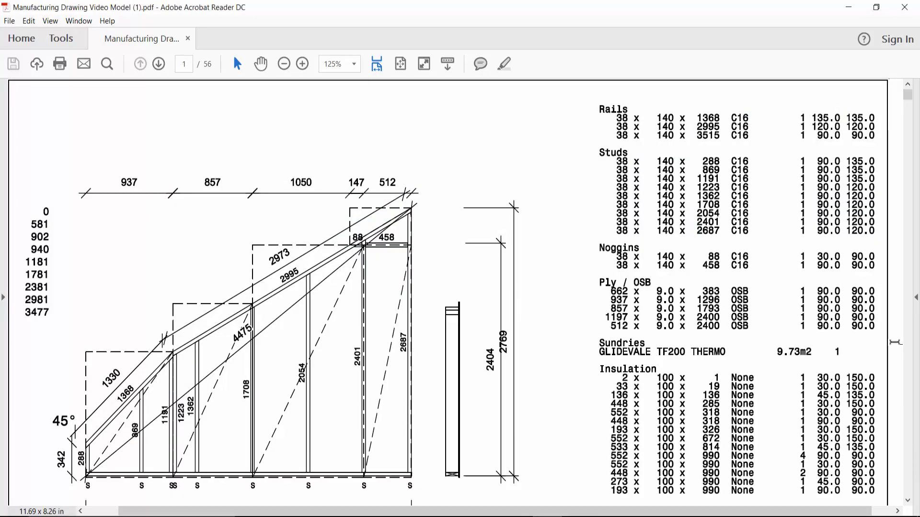
Step: Examine the frame manufacturing drawings and their component lists for EX 1 to EX 9 in the plotted PDF in Adobe Acrobat Reader
scroll(895, 342, down, 6)
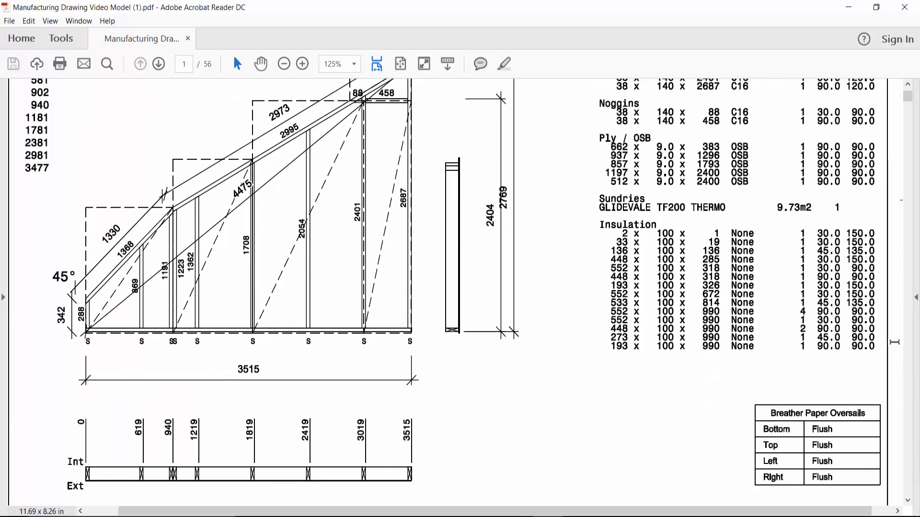
scroll(895, 342, down, 9)
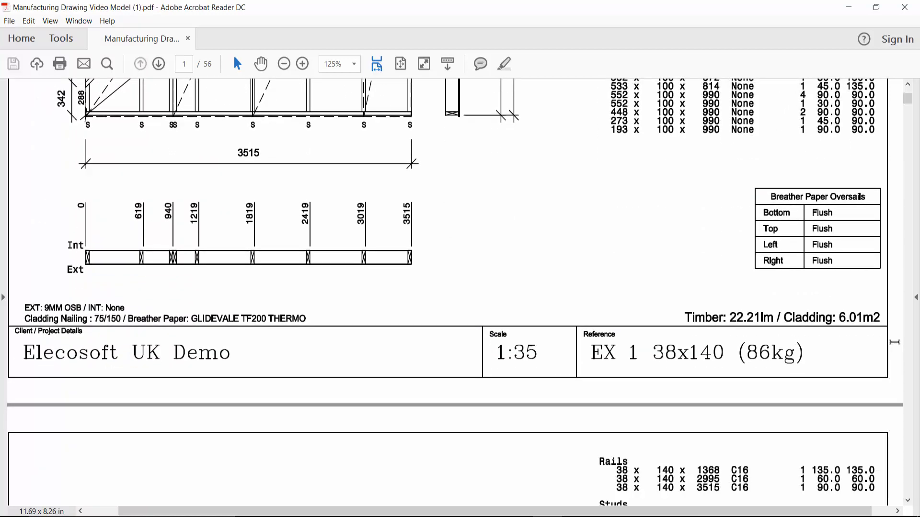
scroll(895, 342, down, 9)
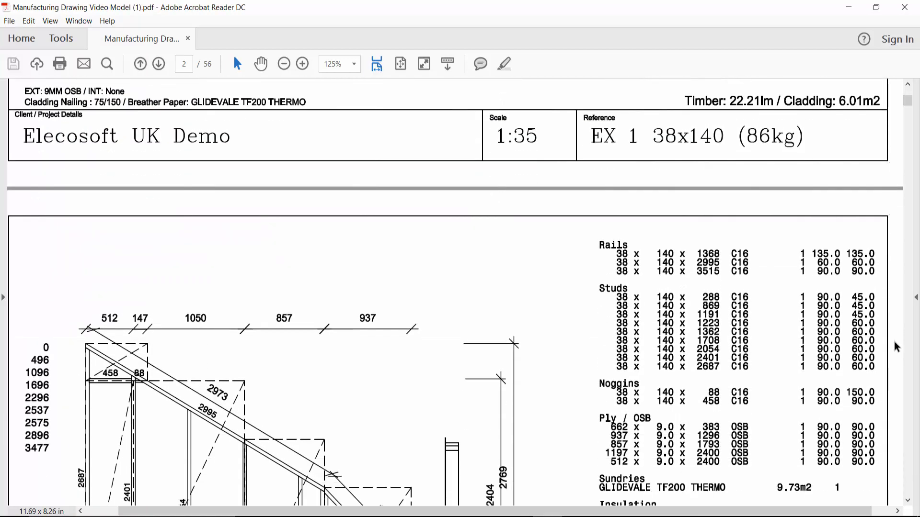
scroll(895, 343, down, 15)
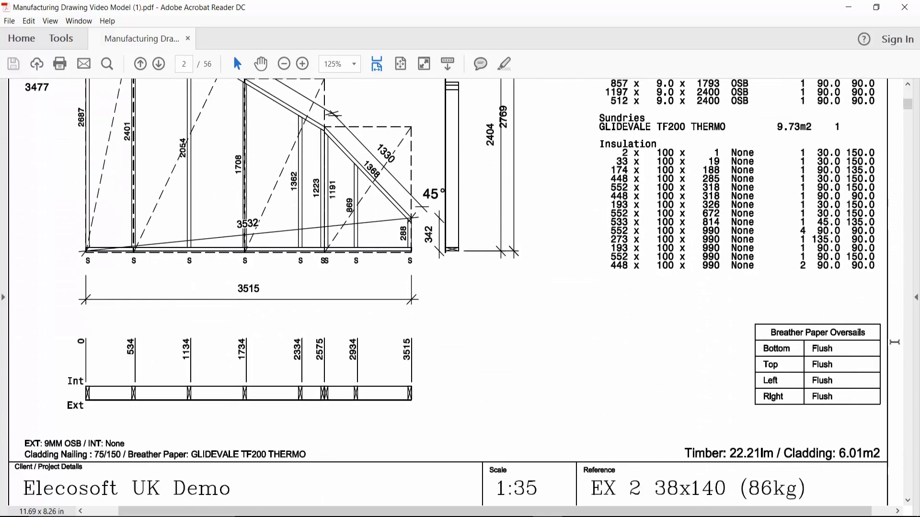
scroll(895, 342, down, 20)
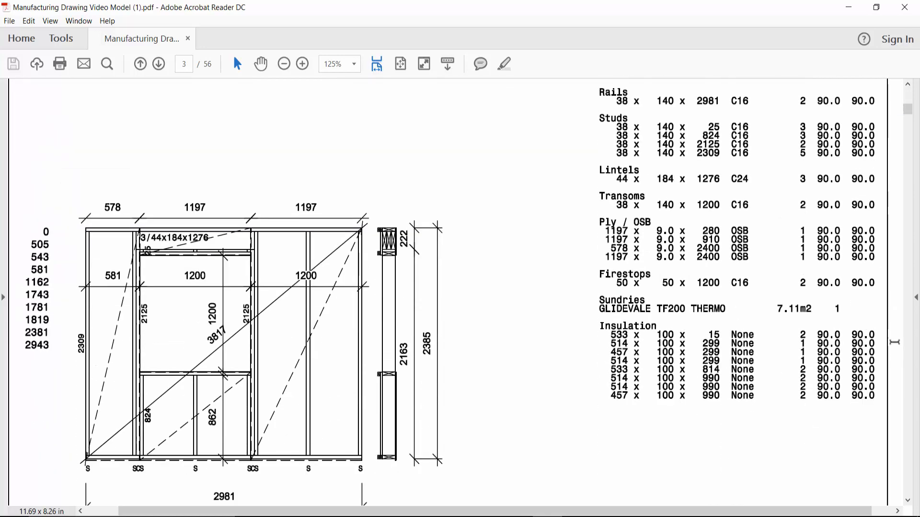
scroll(894, 342, down, 20)
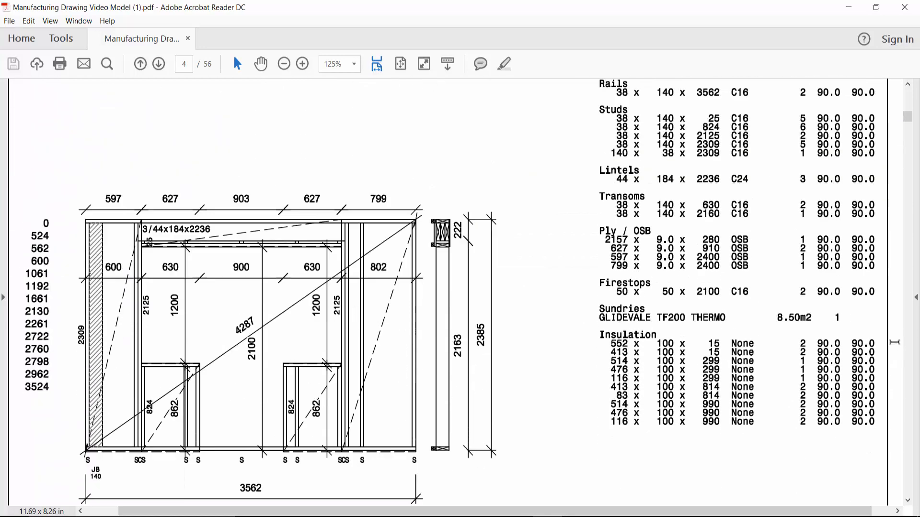
scroll(895, 342, down, 20)
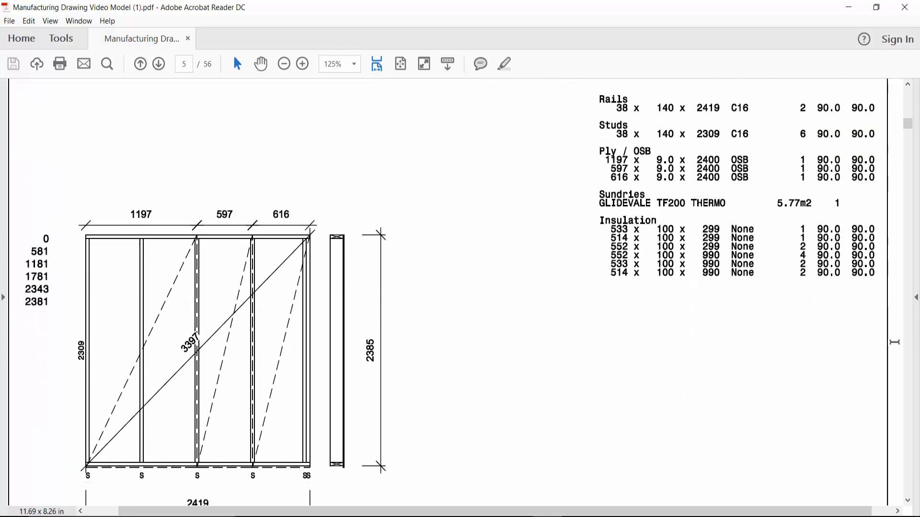
scroll(895, 342, down, 20)
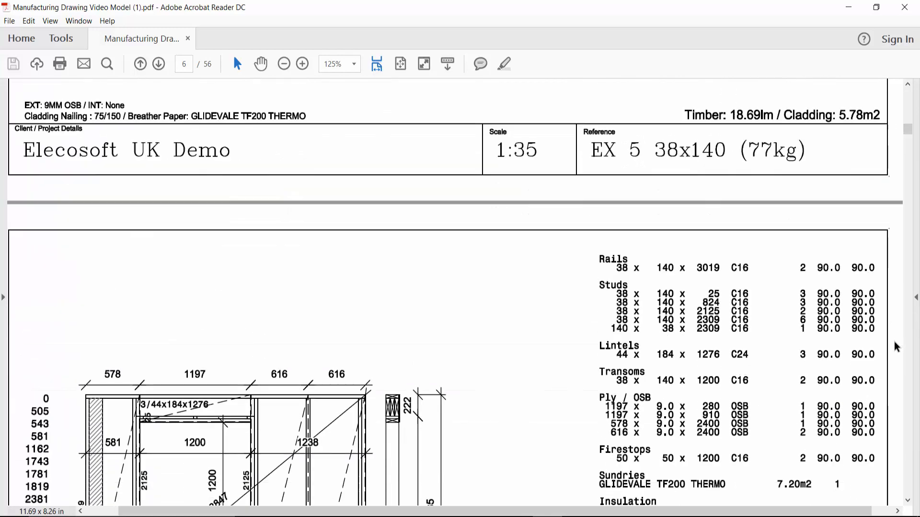
scroll(896, 347, down, 20)
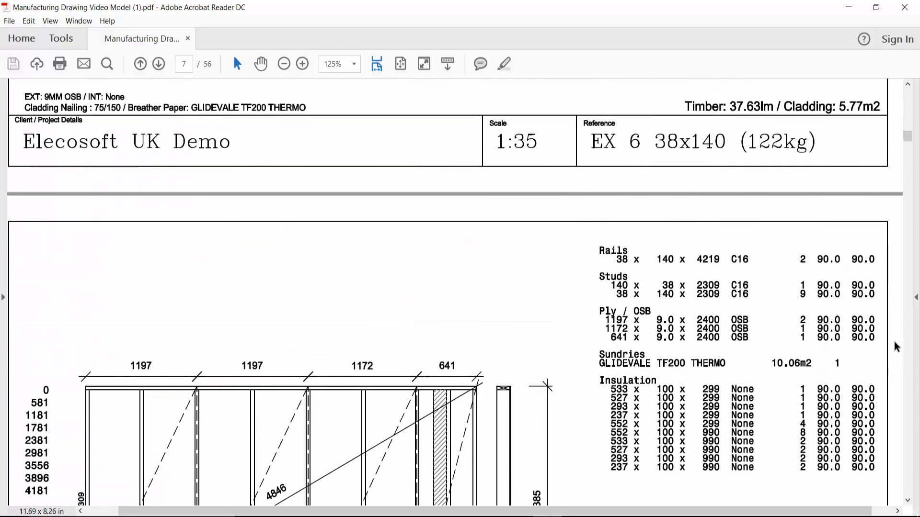
scroll(896, 347, down, 12)
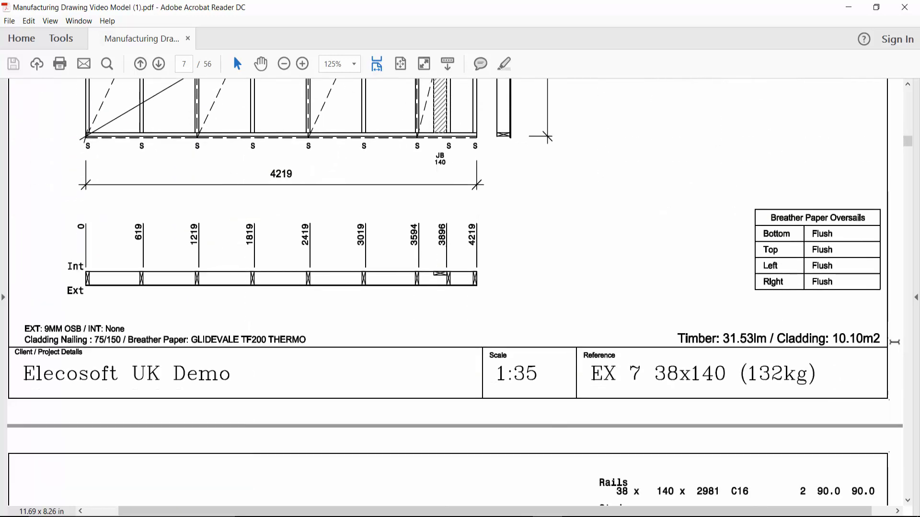
scroll(895, 342, down, 15)
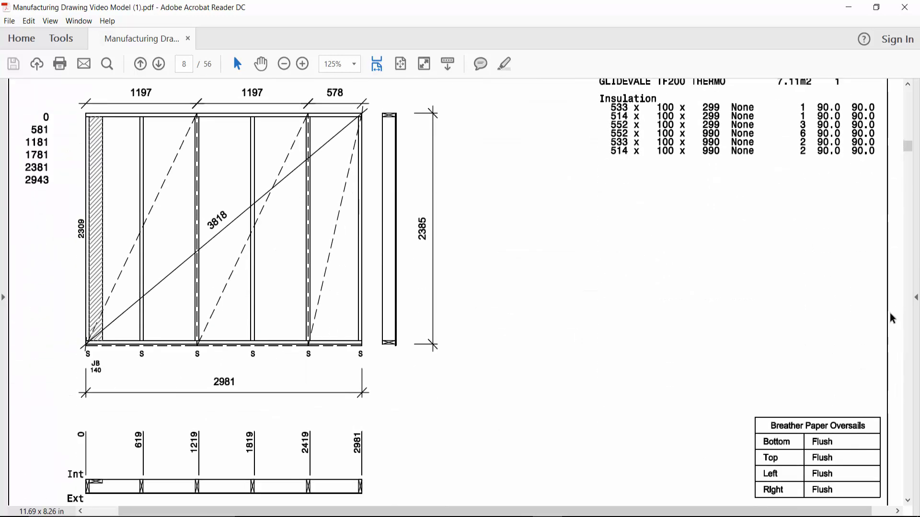
scroll(894, 328, down, 20)
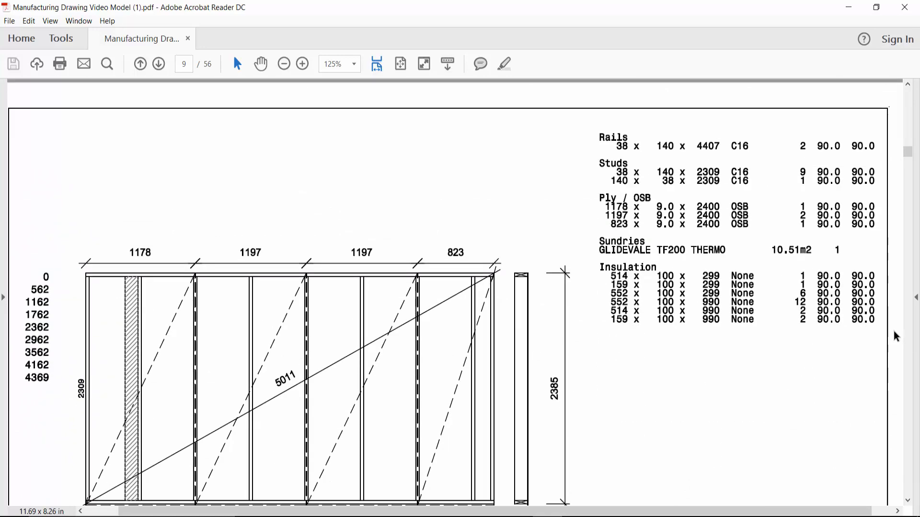
scroll(896, 337, down, 5)
scroll(901, 191, down, 5)
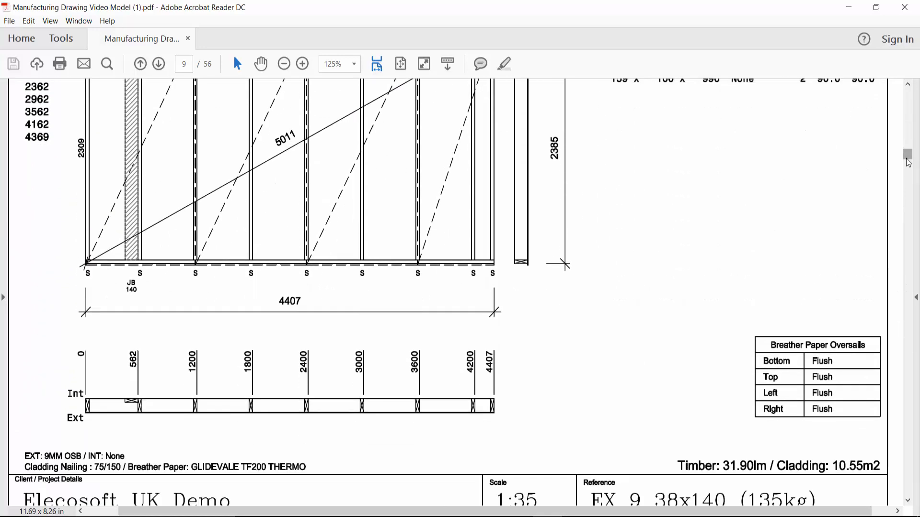
Step: Examine the EX 1 cutting list sheet and the EX 3 and EX 4 closed panel sheets in the PDF
drag(909, 163, 914, 229)
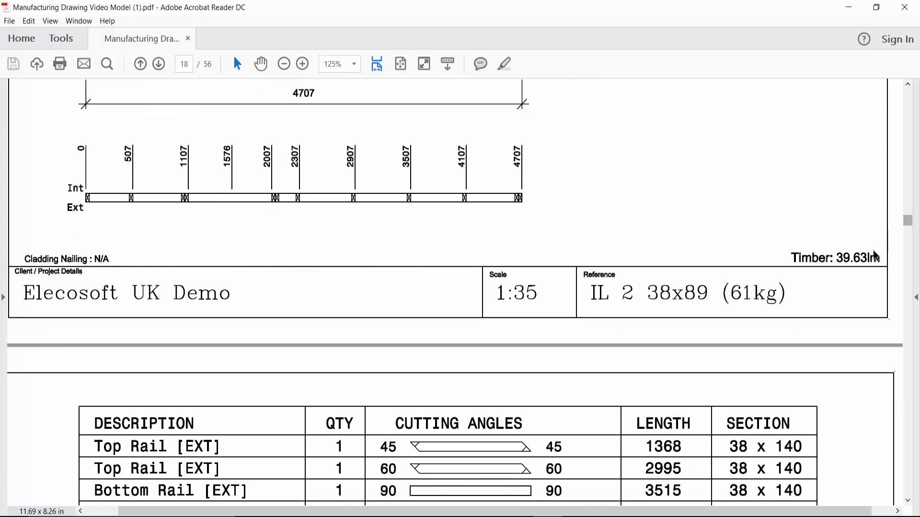
scroll(872, 257, down, 6)
scroll(874, 257, down, 8)
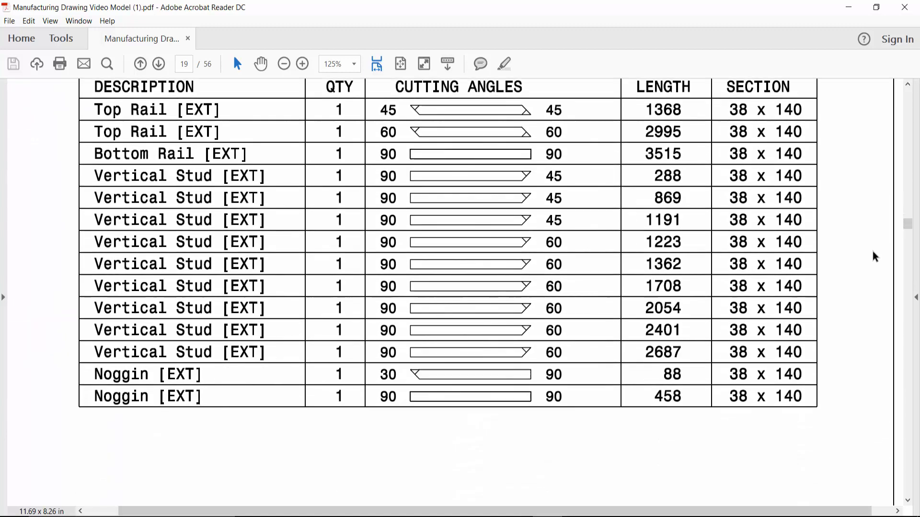
scroll(875, 257, down, 8)
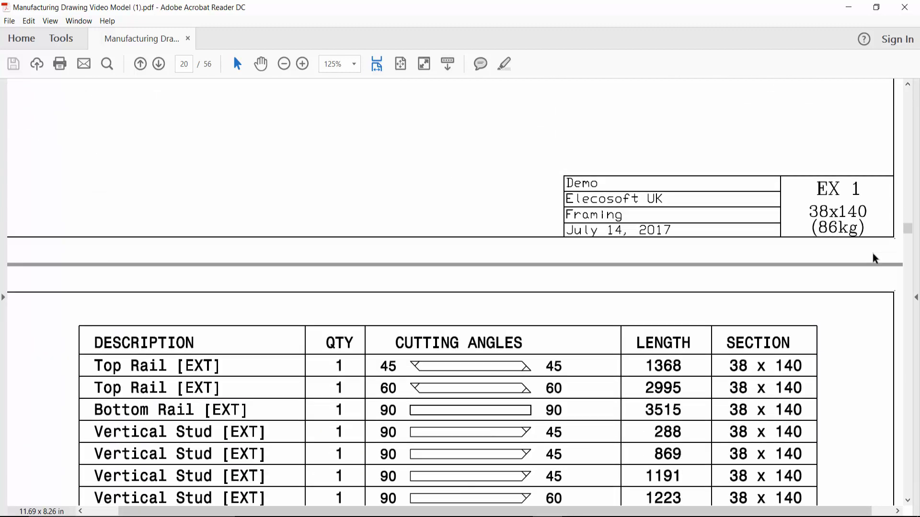
drag(908, 233, 912, 361)
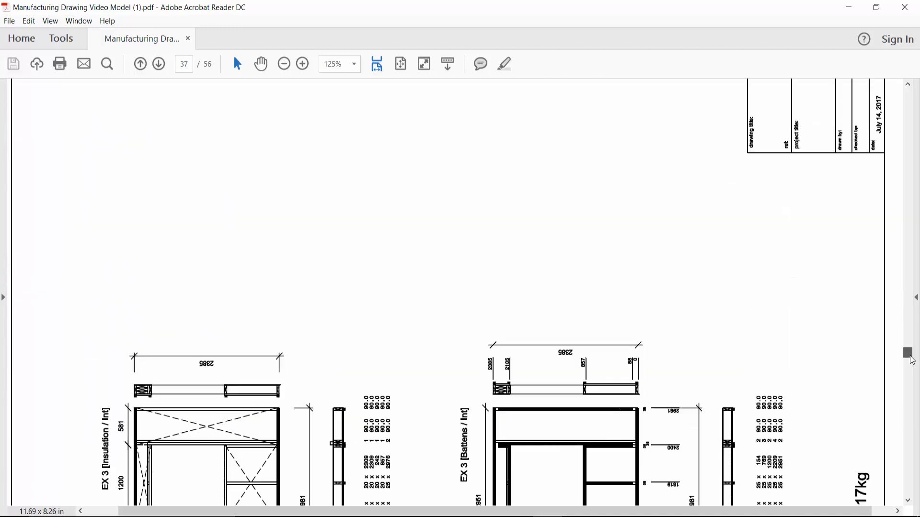
scroll(878, 328, down, 5)
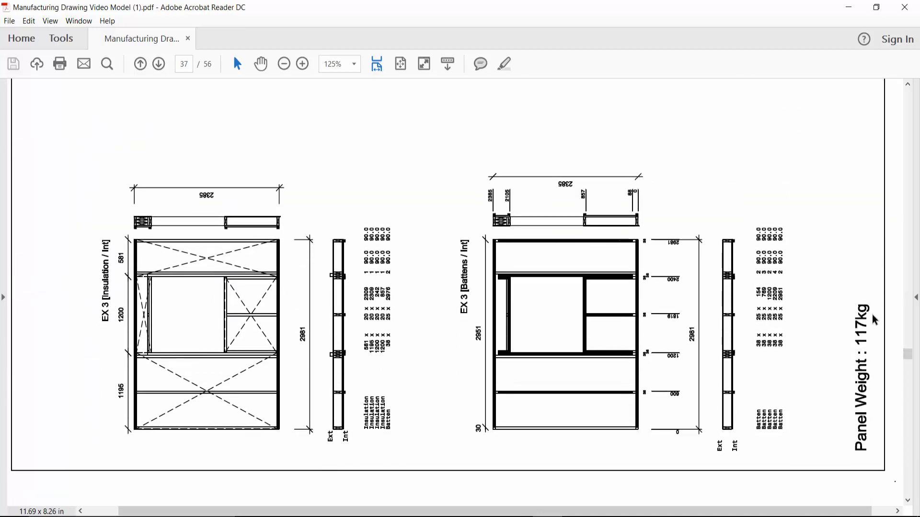
scroll(875, 320, down, 9)
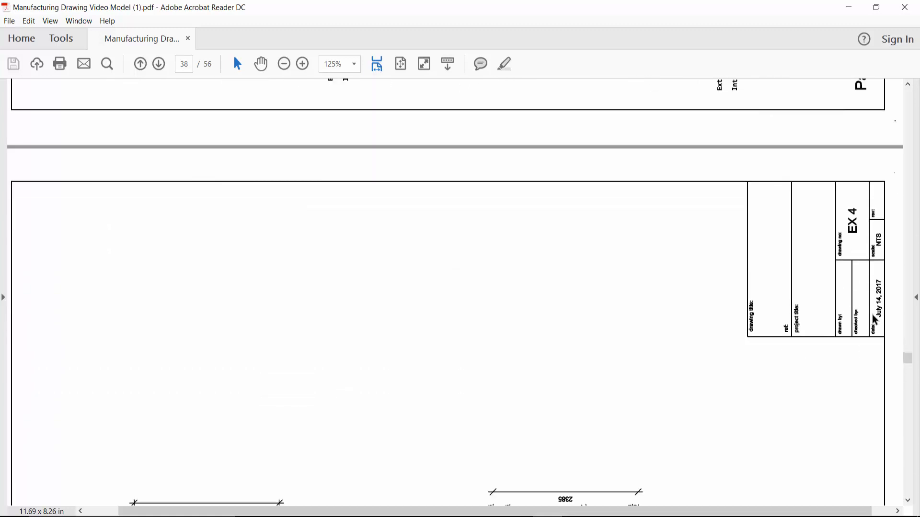
scroll(874, 320, down, 15)
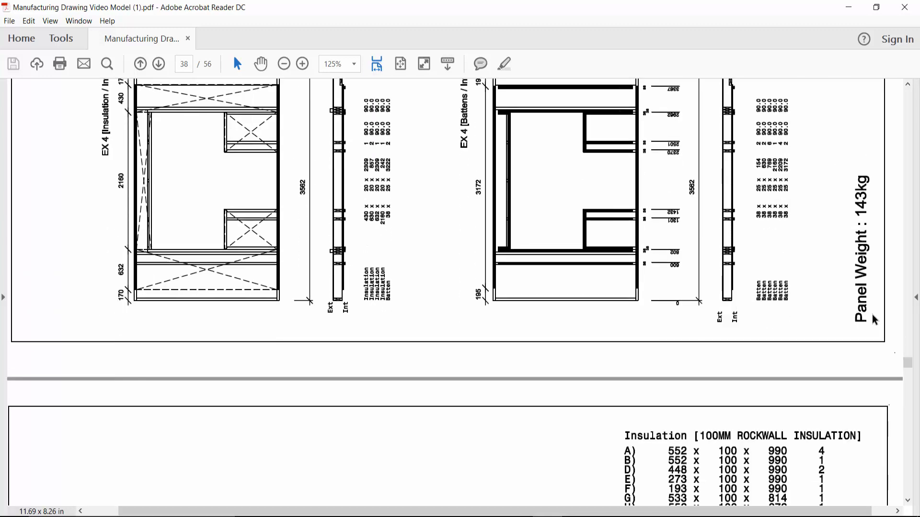
Step: Examine the frame insulation drawings and their insulation lists on pages 39 to 44 of the PDF
scroll(875, 320, down, 6)
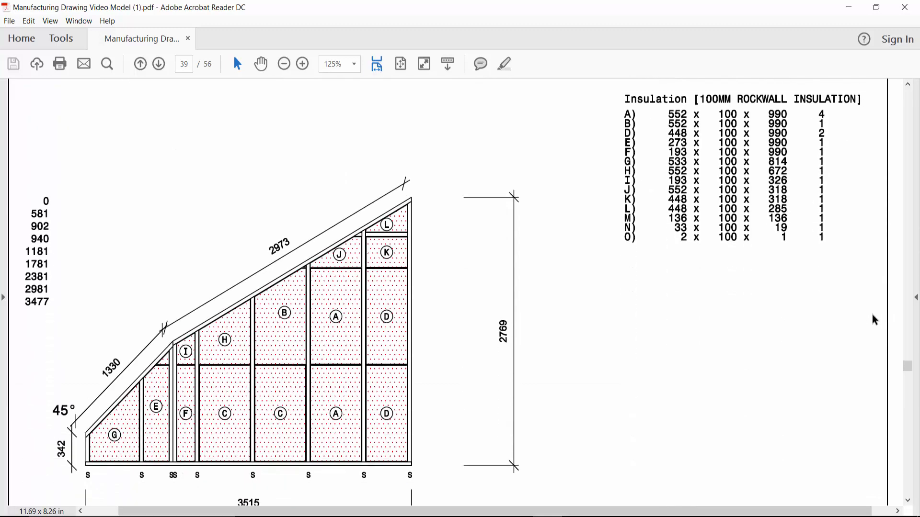
scroll(874, 320, down, 12)
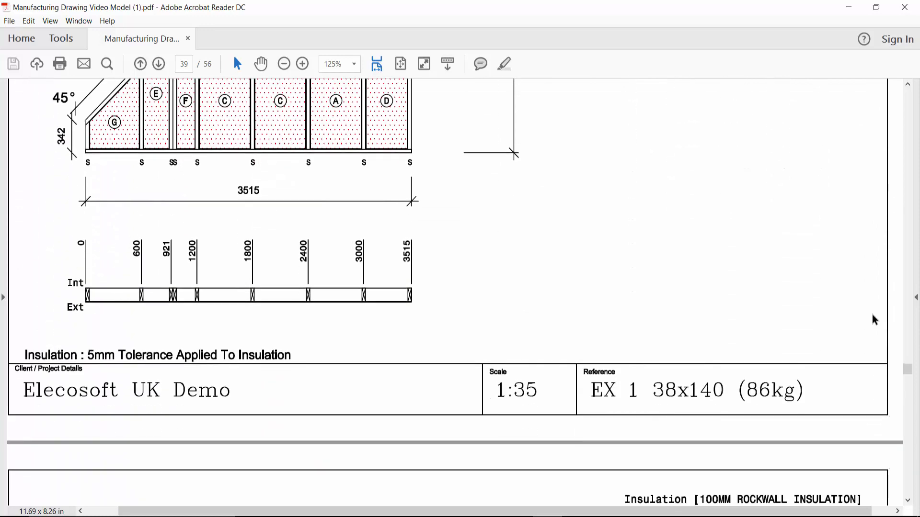
scroll(875, 320, down, 11)
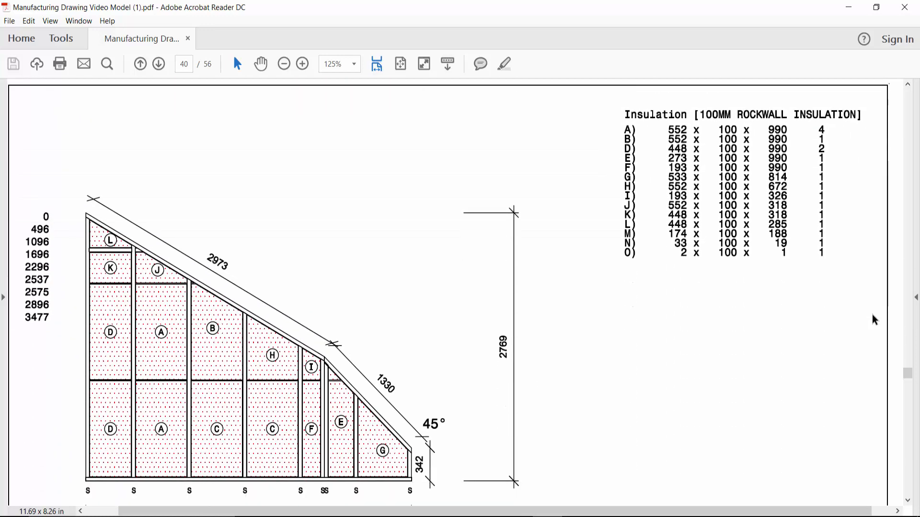
scroll(875, 320, down, 13)
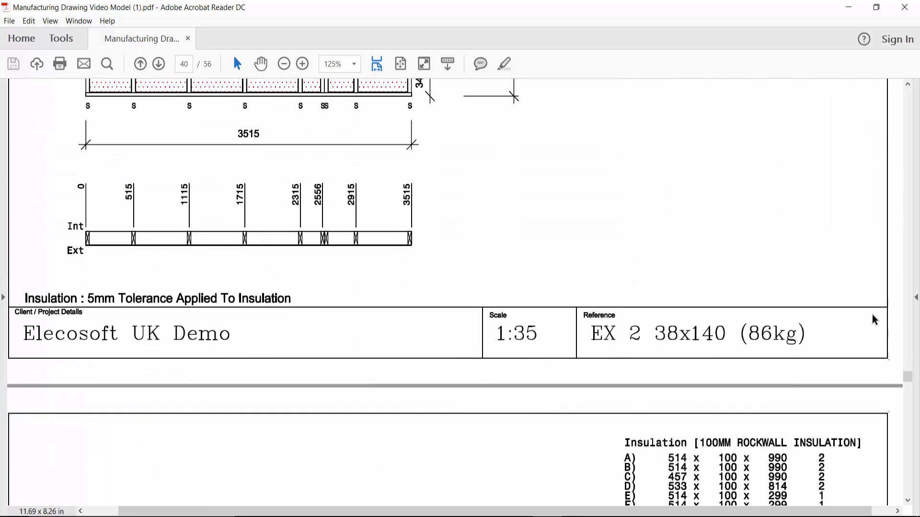
scroll(874, 320, down, 7)
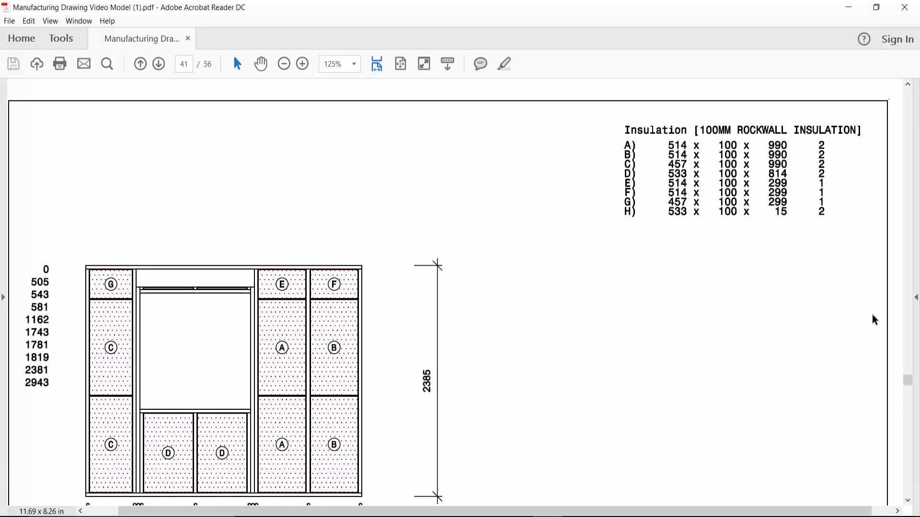
scroll(875, 320, down, 5)
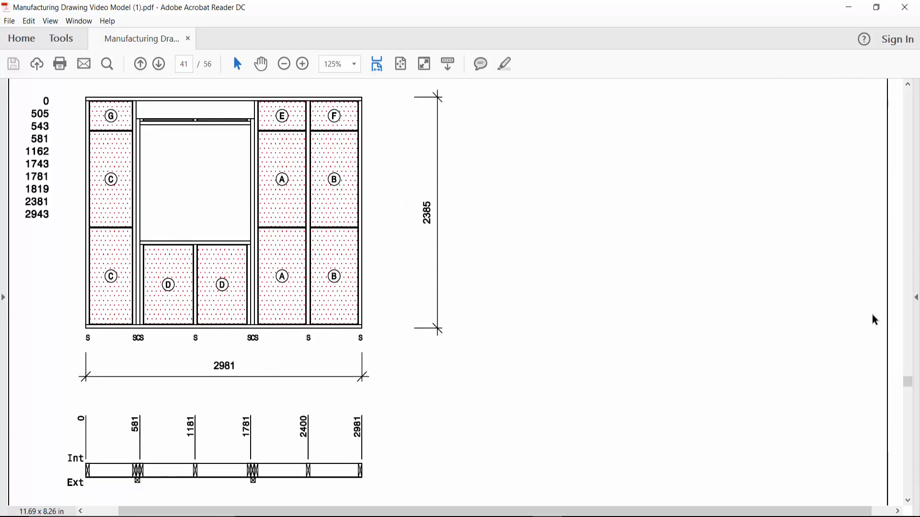
scroll(874, 320, down, 15)
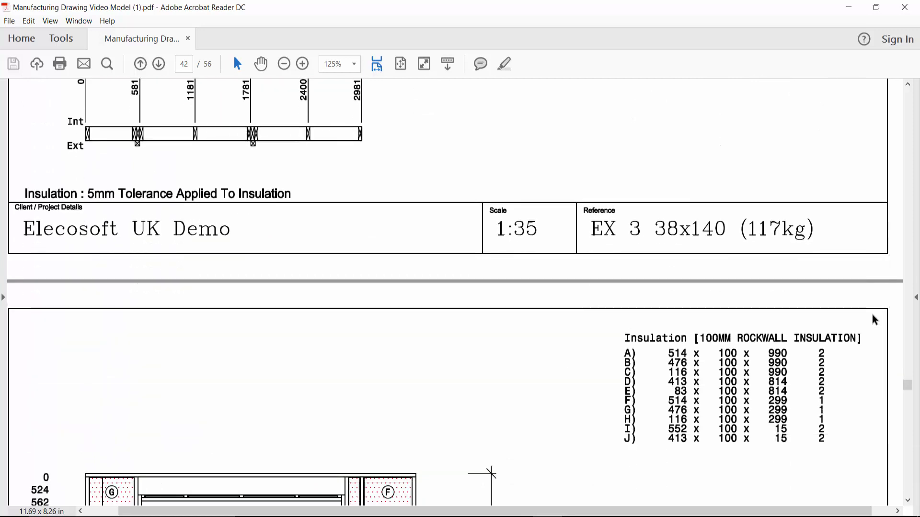
scroll(874, 320, down, 10)
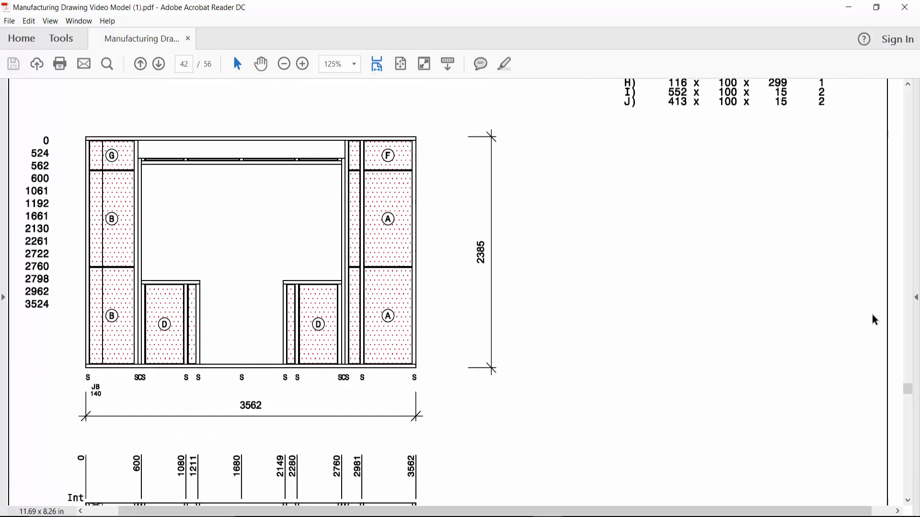
scroll(875, 320, down, 12)
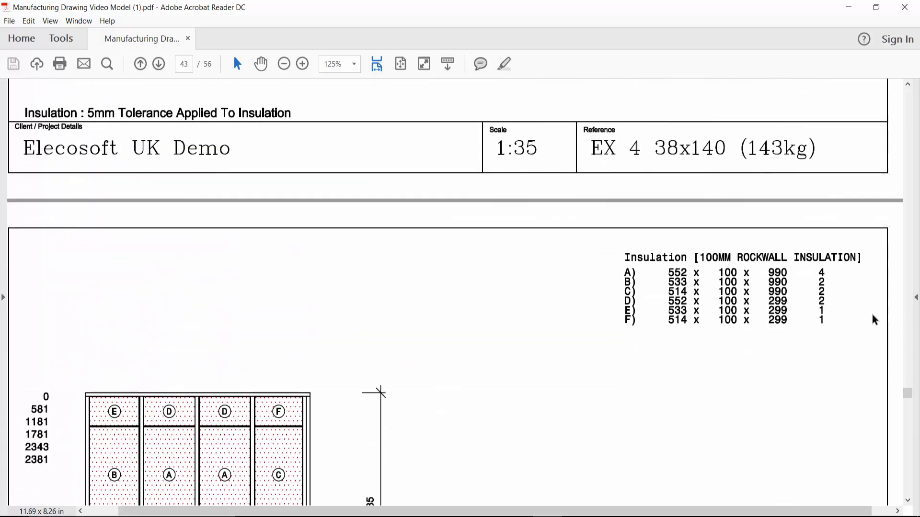
scroll(874, 320, down, 10)
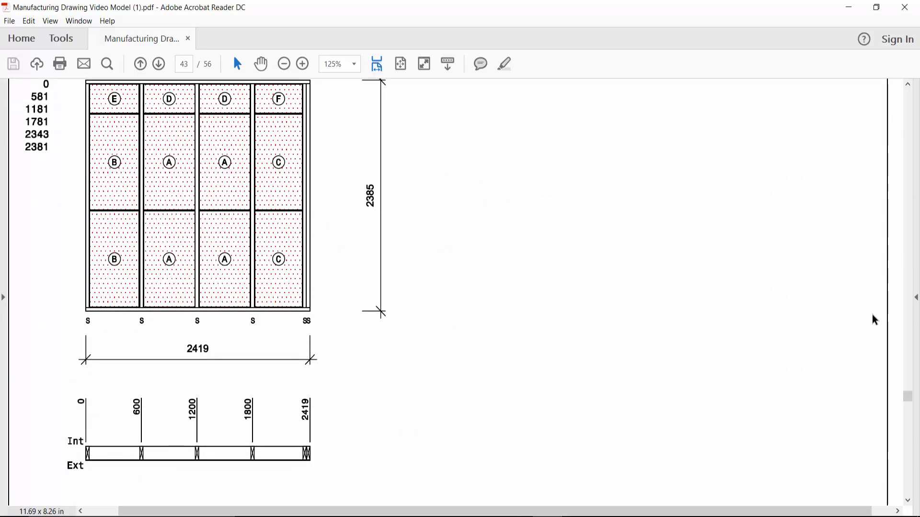
scroll(874, 320, down, 12)
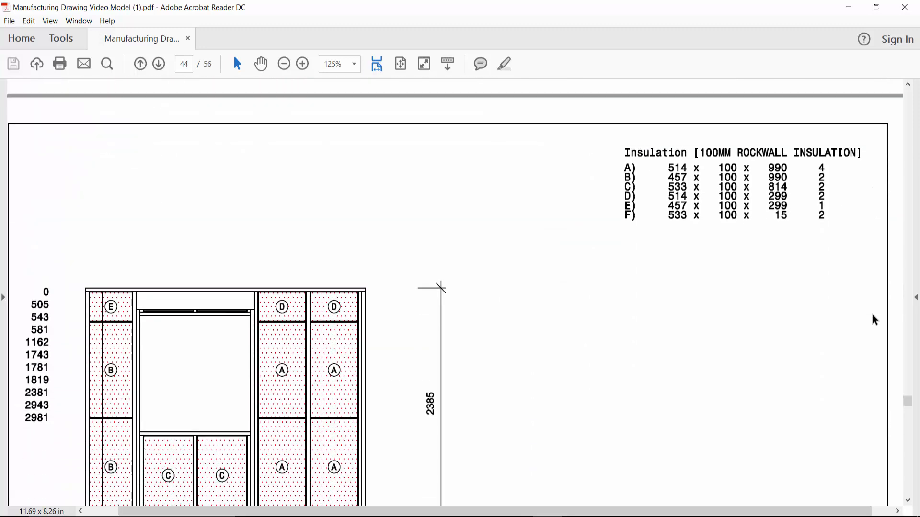
scroll(874, 320, down, 4)
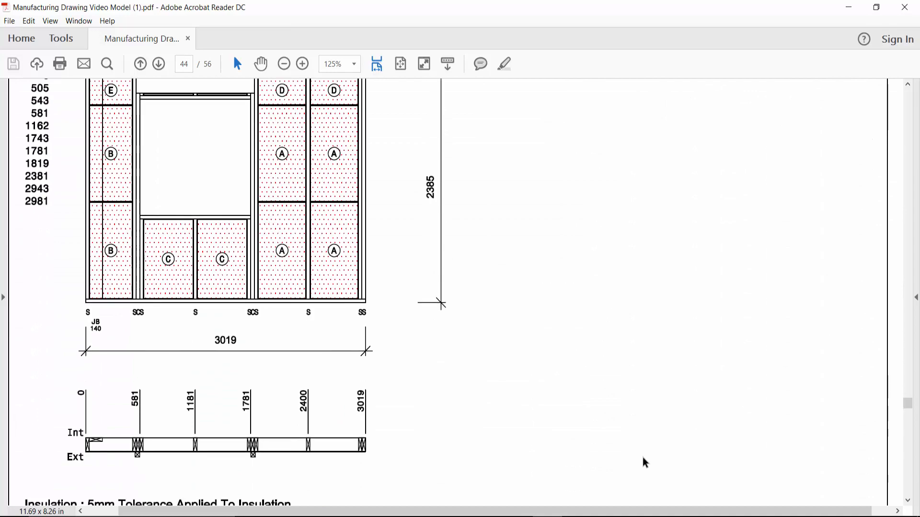